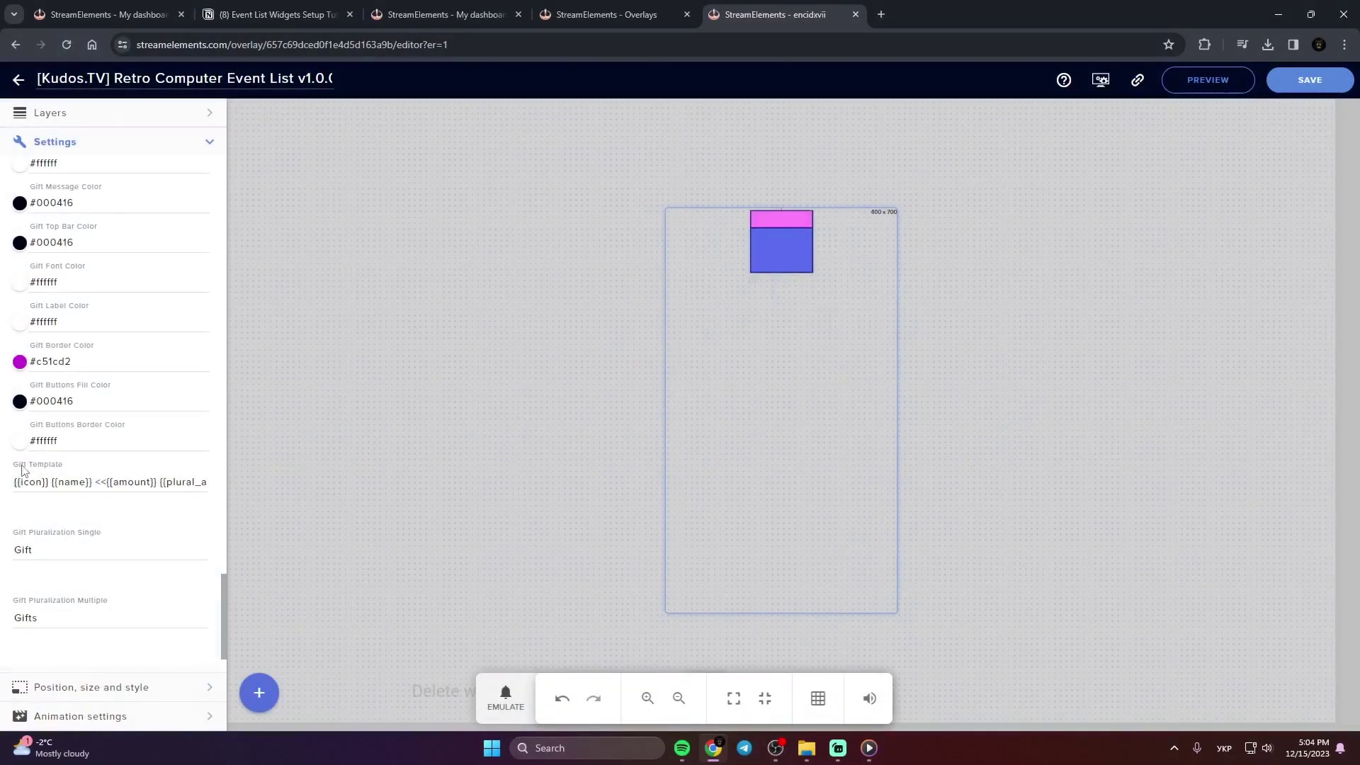
Log in to StreamElements by choosing Twitch in the Connect With popup
scroll(28, 613, down, 1)
click(29, 613)
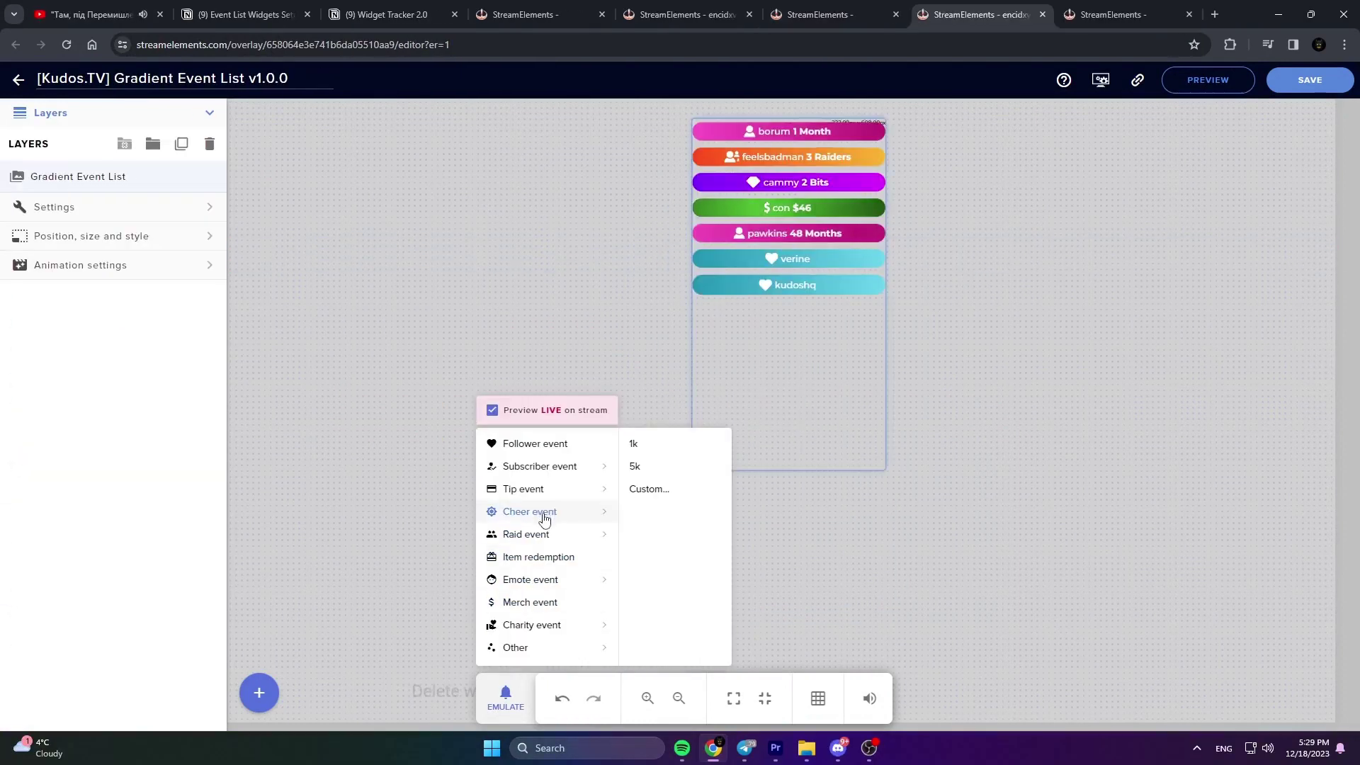
mouse_move(543, 540)
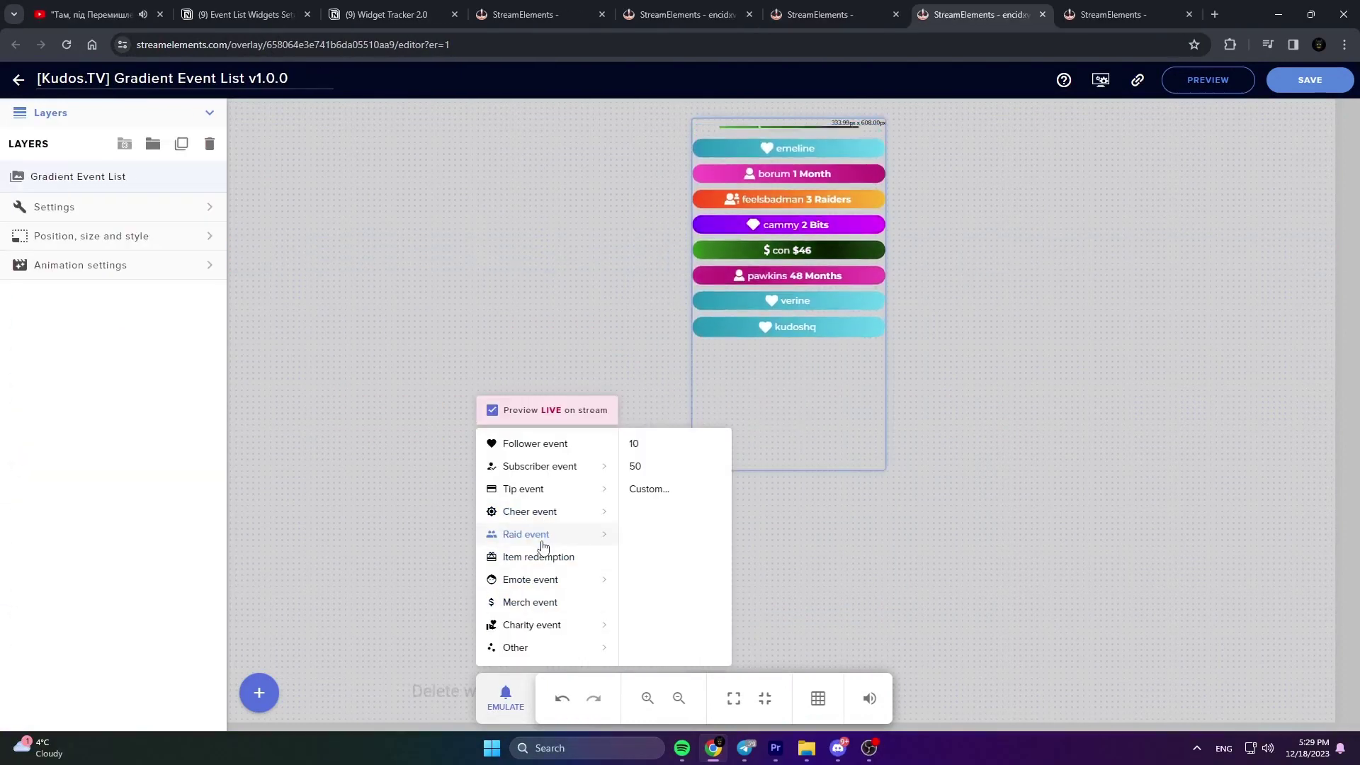
mouse_move(544, 494)
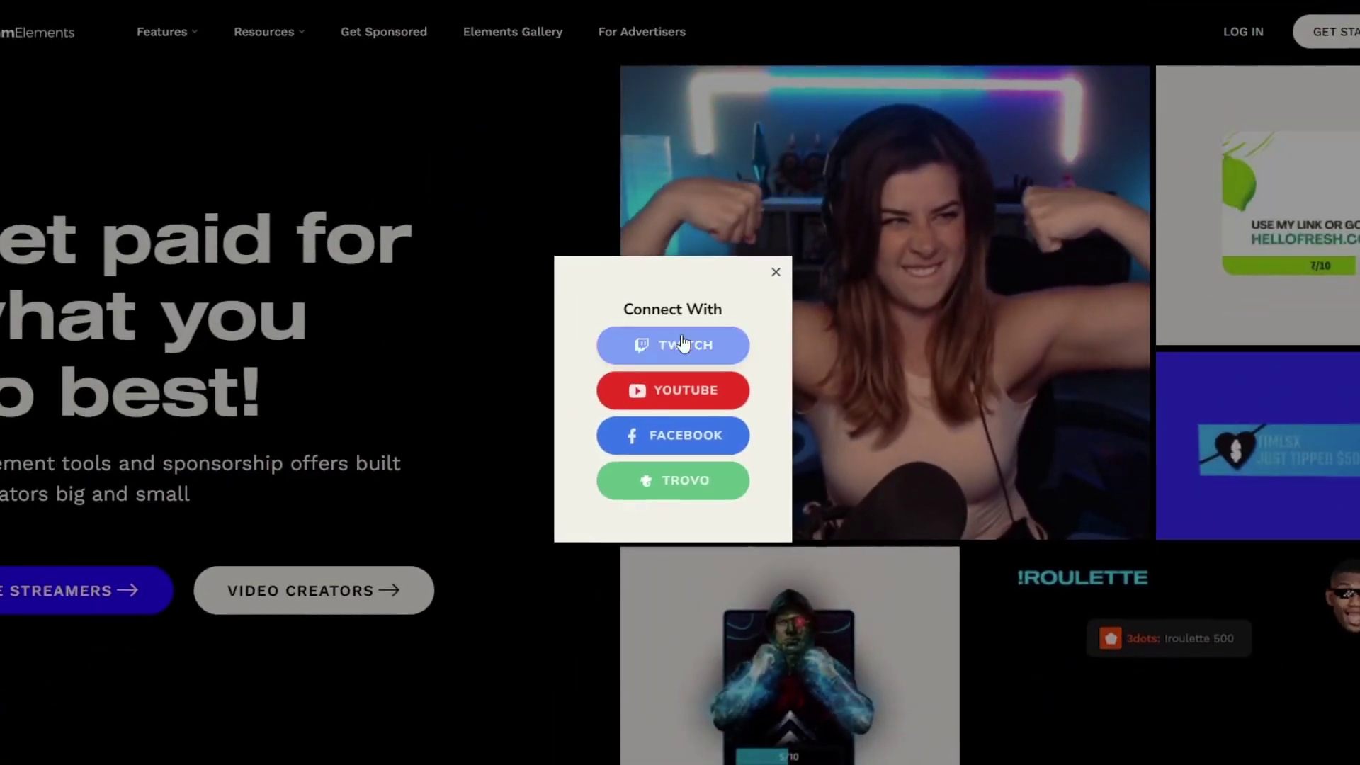
click(583, 391)
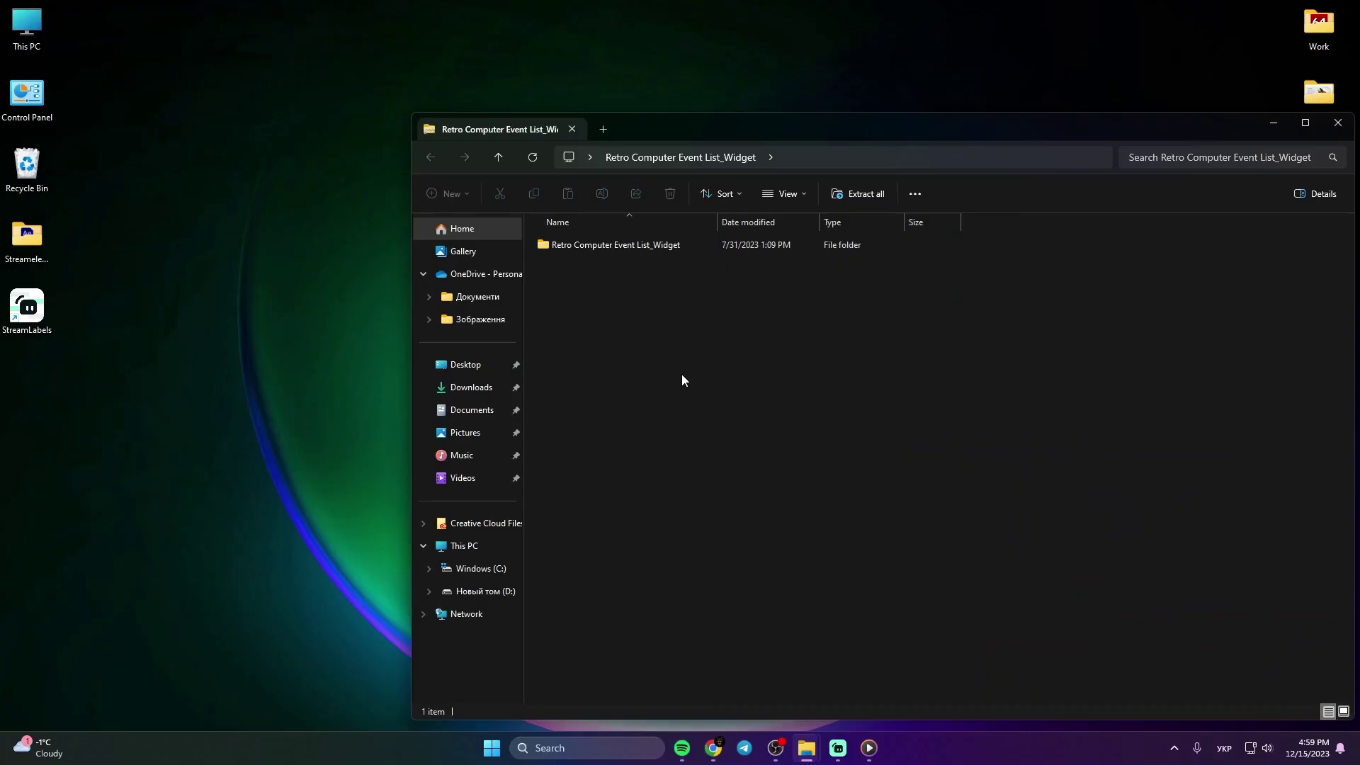
Extract the Retro Computer Event List_Widget zip to the Desktop and open its 2. Widget folder
click(708, 244)
click(857, 194)
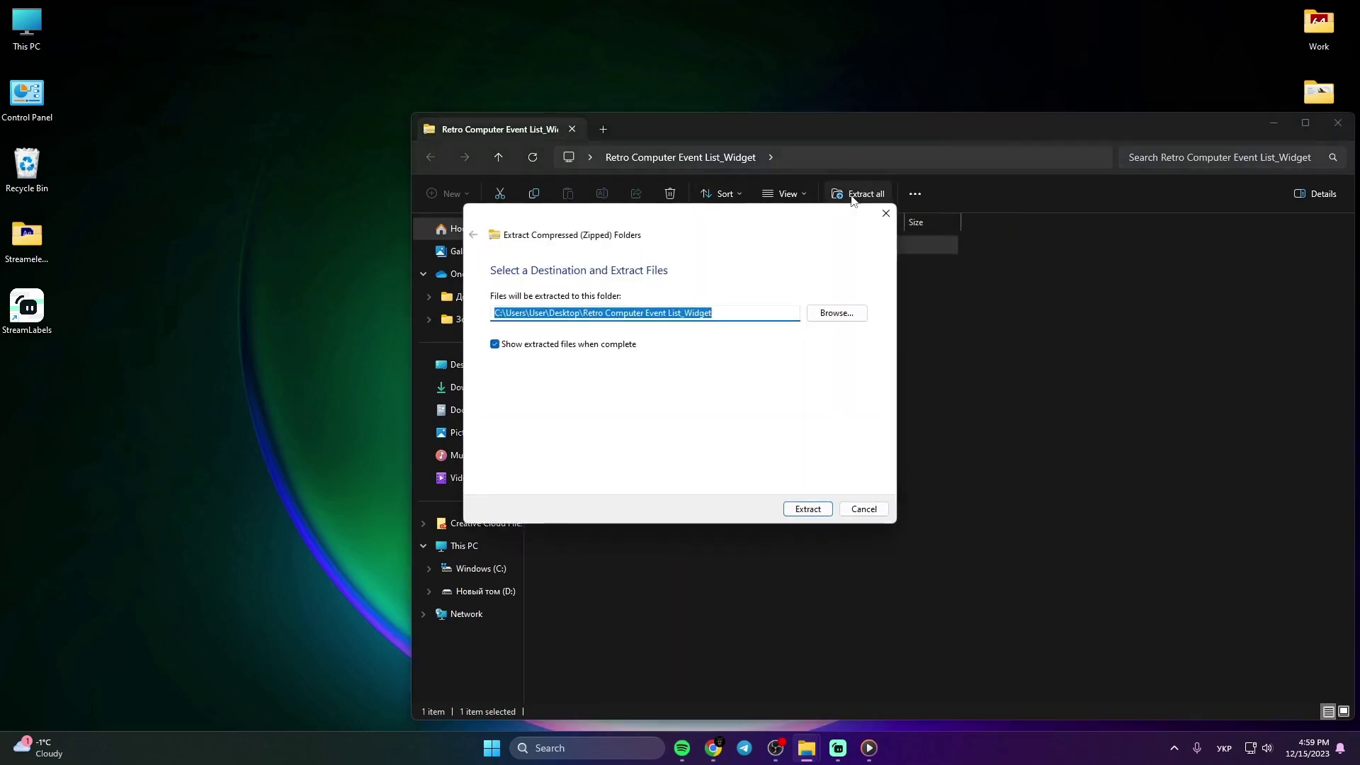
click(815, 513)
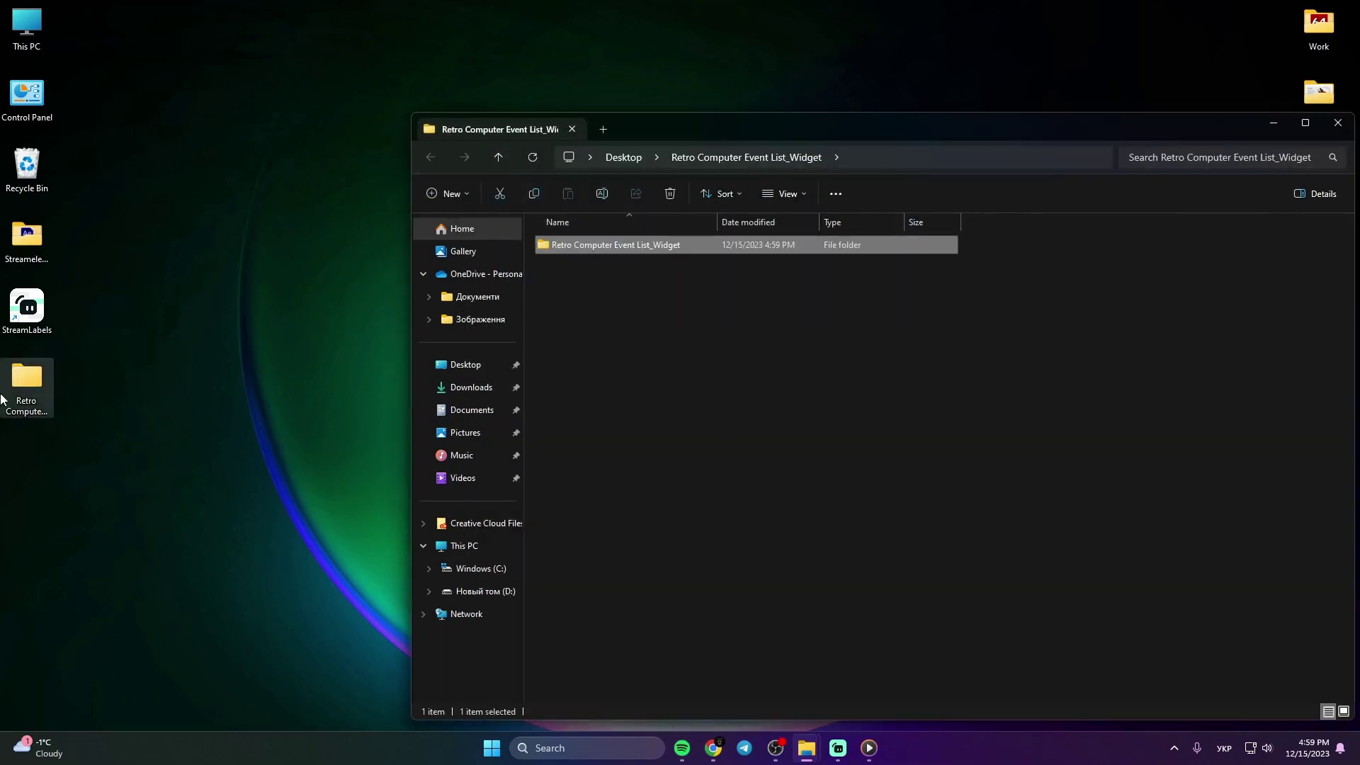
double_click(563, 245)
double_click(566, 267)
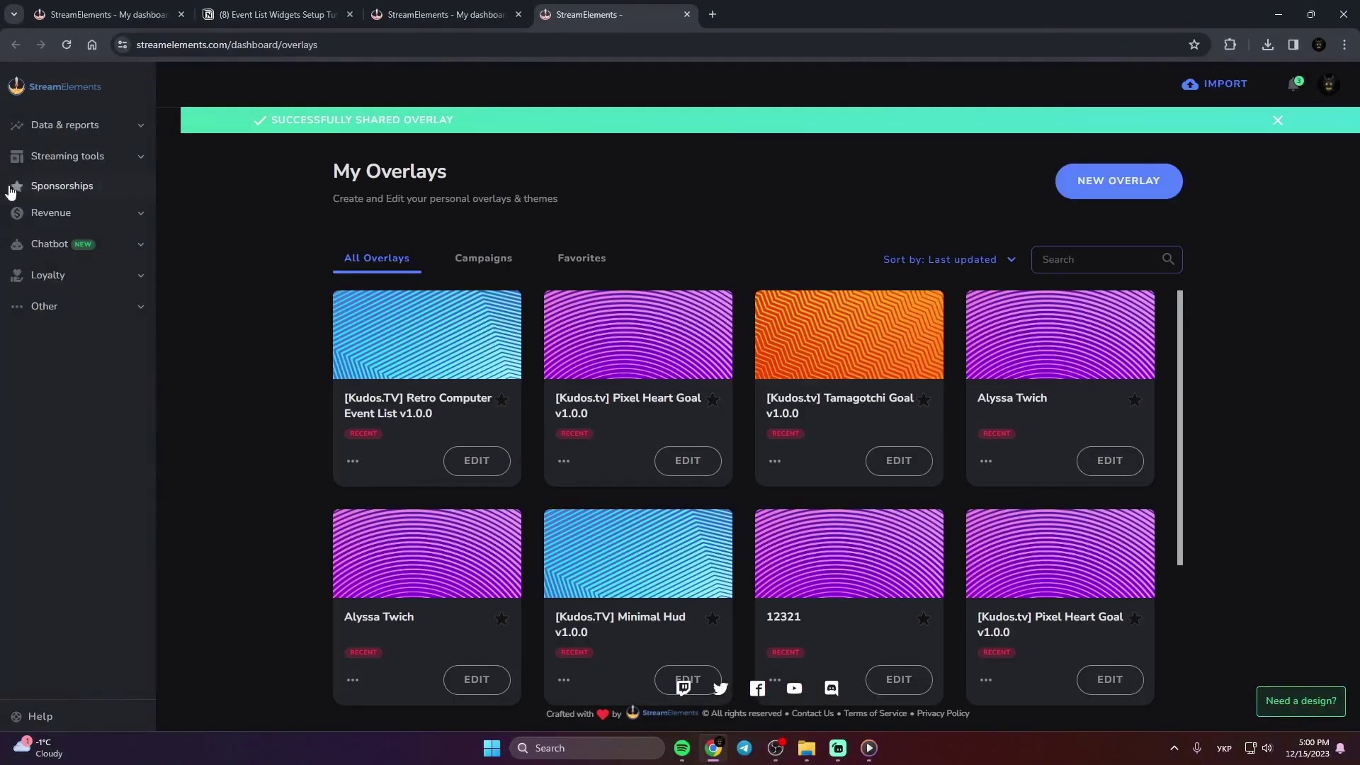
Edit the Retro Computer Event List overlay from Streaming tools > Overlays and show its layer Settings
click(53, 158)
click(75, 213)
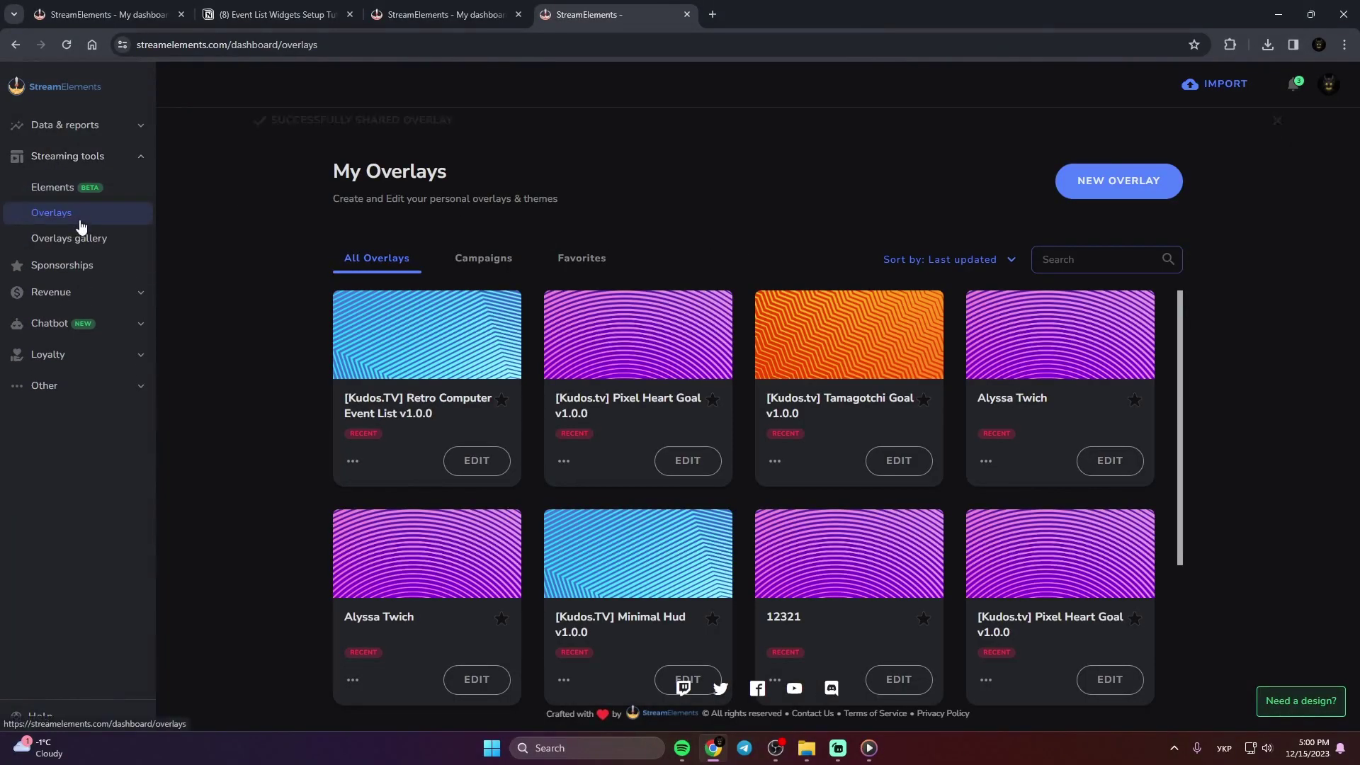
click(464, 463)
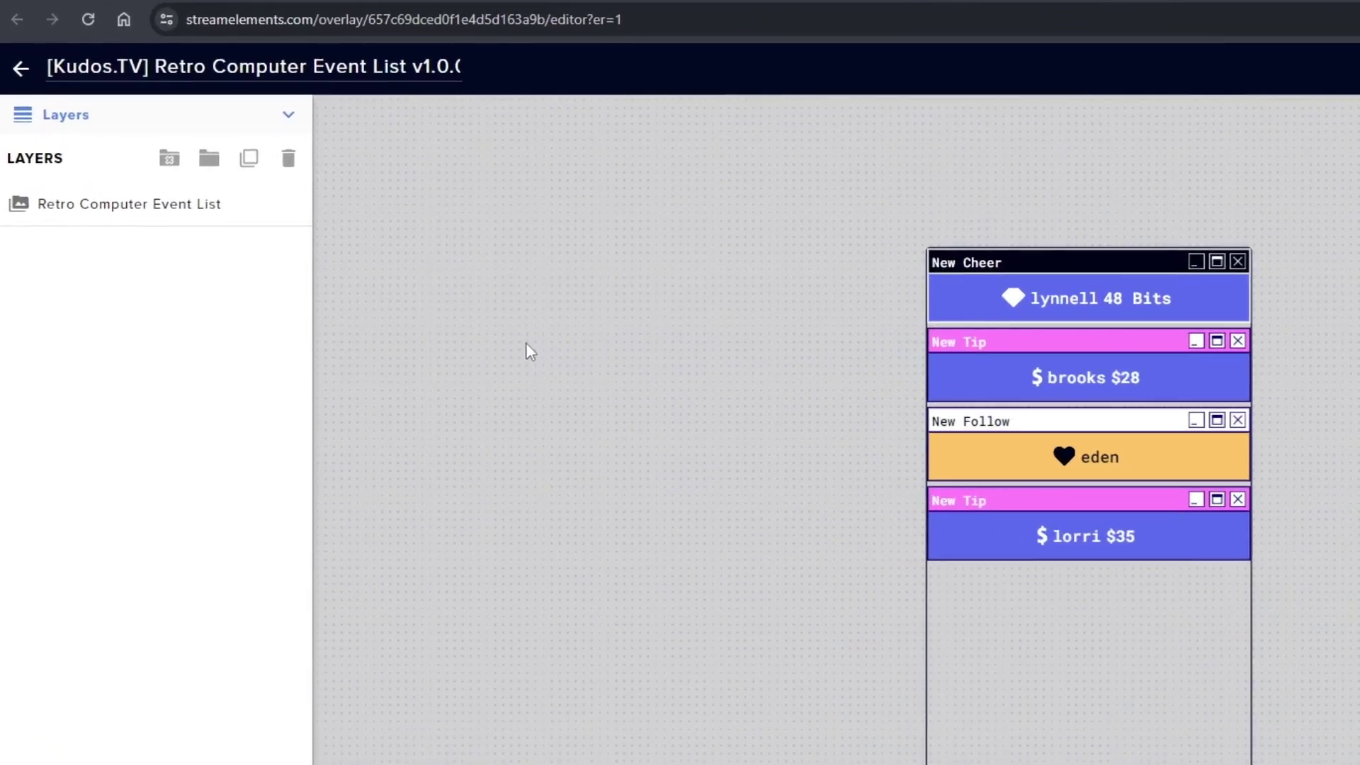
click(142, 220)
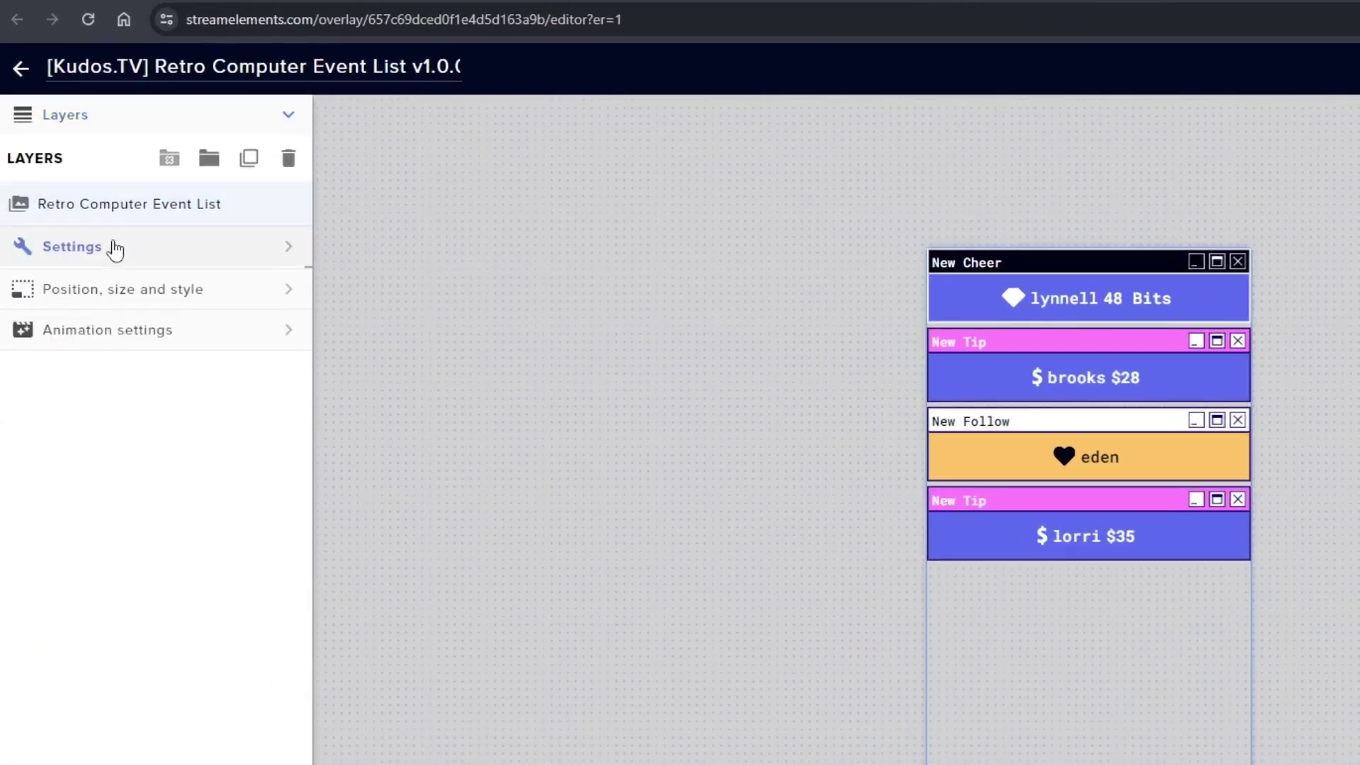
click(112, 245)
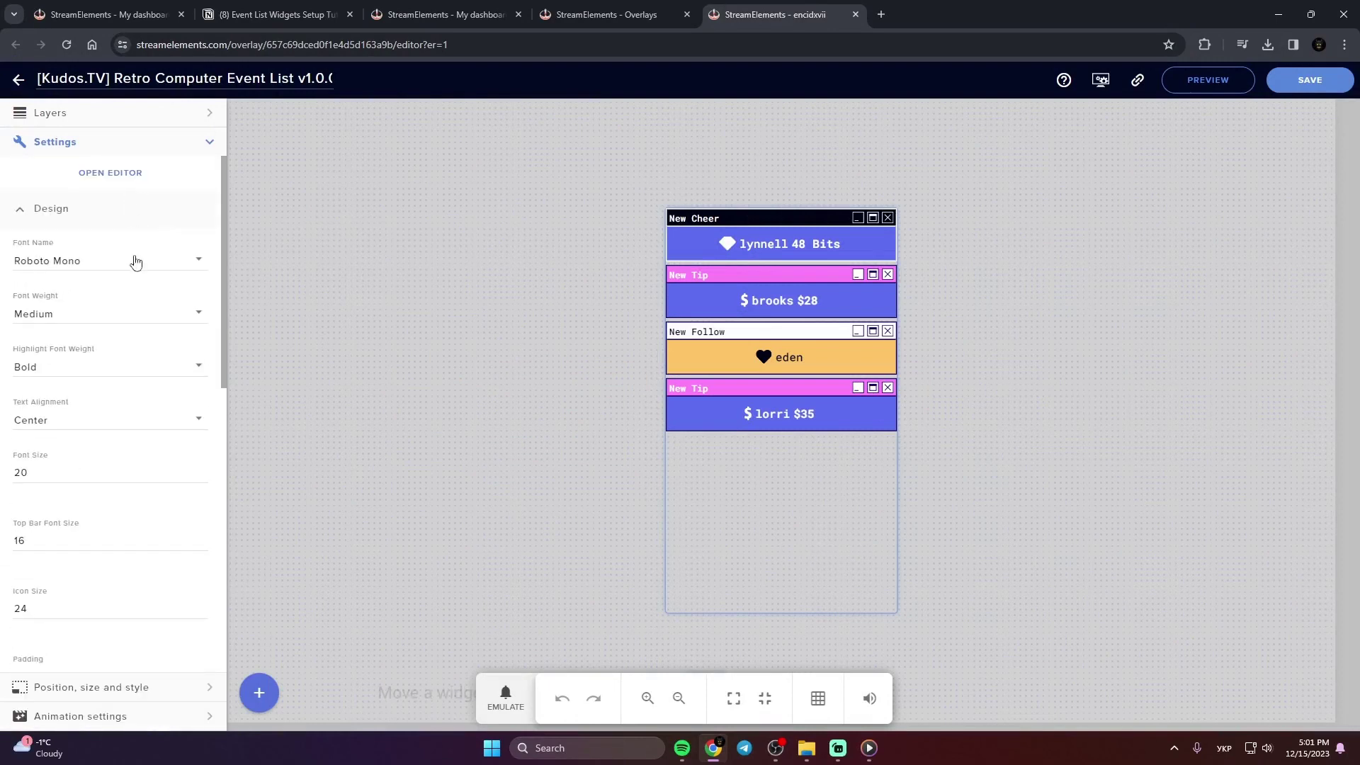
Change the widget font to Rockwell with Bold weight
click(179, 255)
click(78, 327)
click(115, 313)
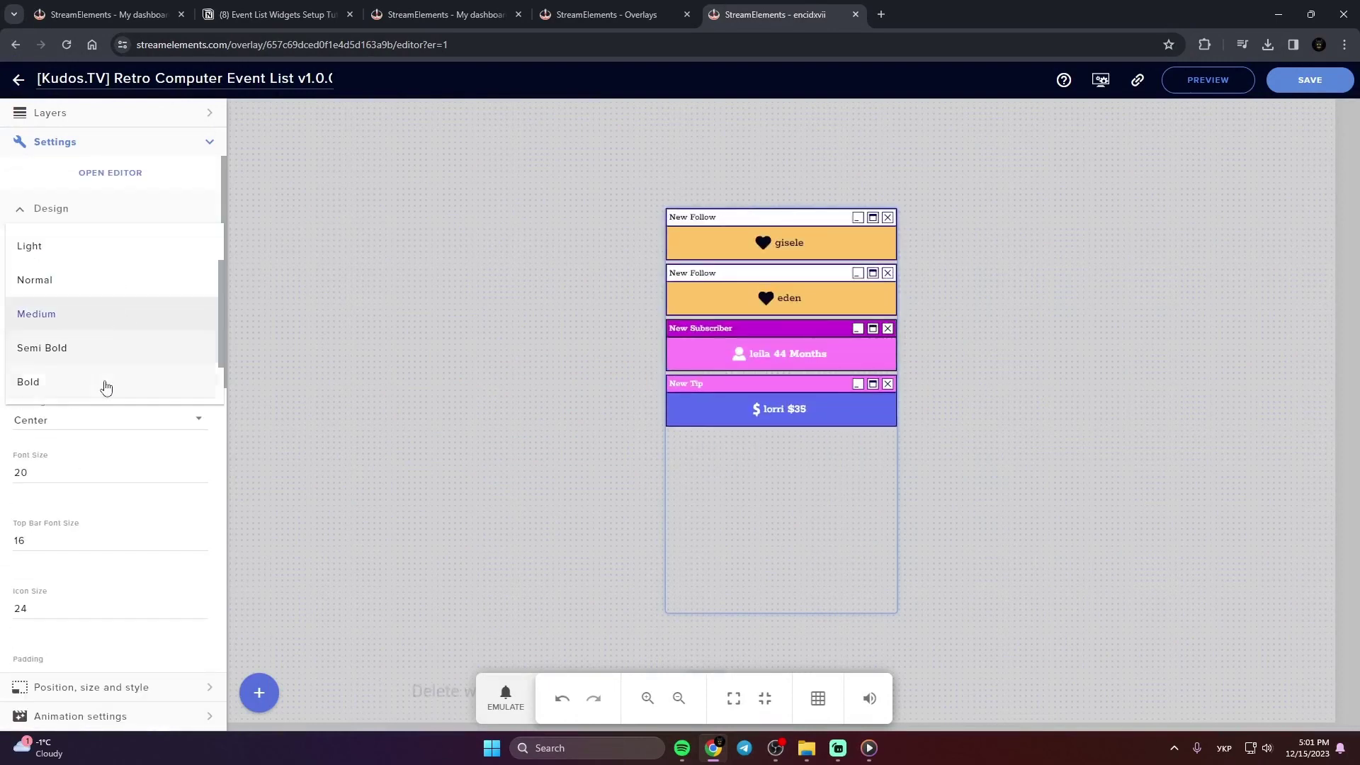
click(106, 386)
Set icon size 34, padding 3 and corner roundness 0
scroll(145, 329, down, 2)
Try left text alignment, then set the alignment back to Center
click(113, 278)
click(99, 241)
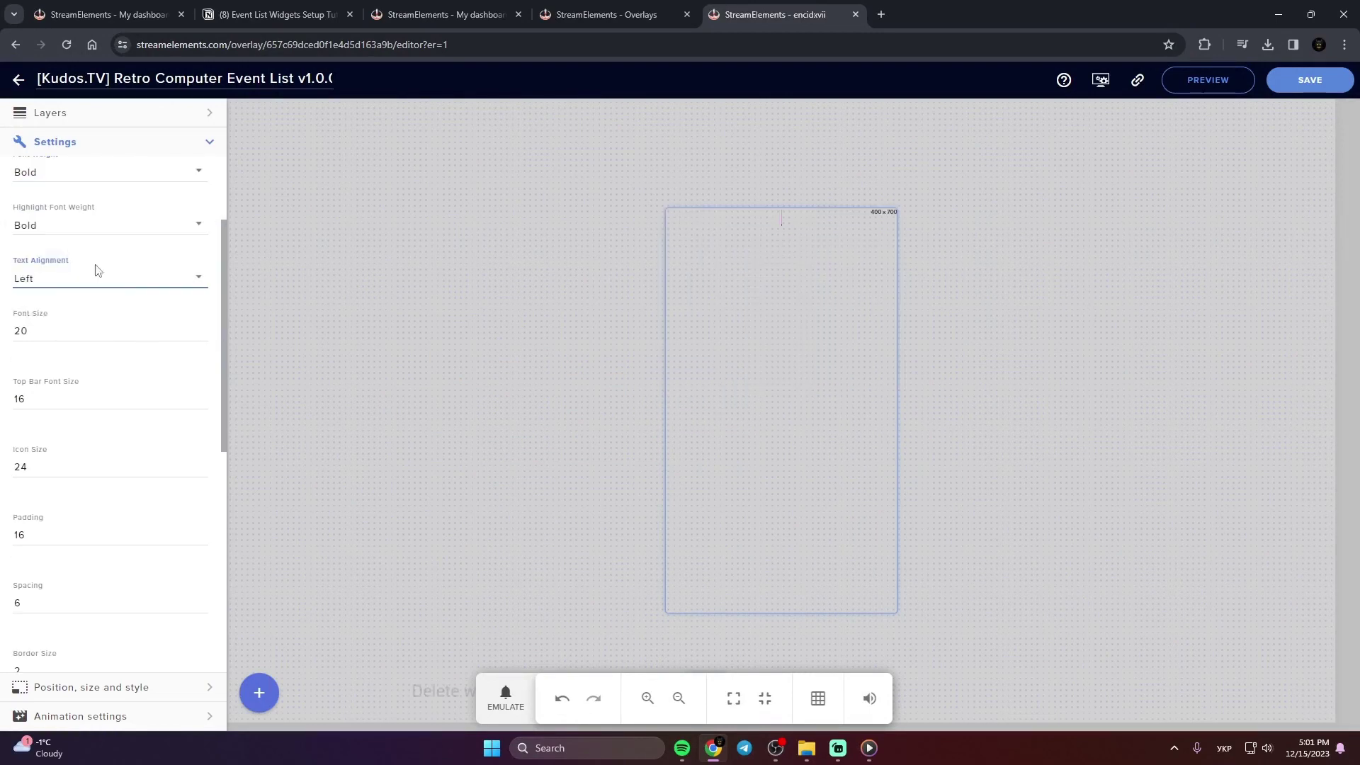
click(127, 280)
click(109, 310)
scroll(106, 340, down, 1)
double_click(85, 395)
scroll(101, 378, down, 1)
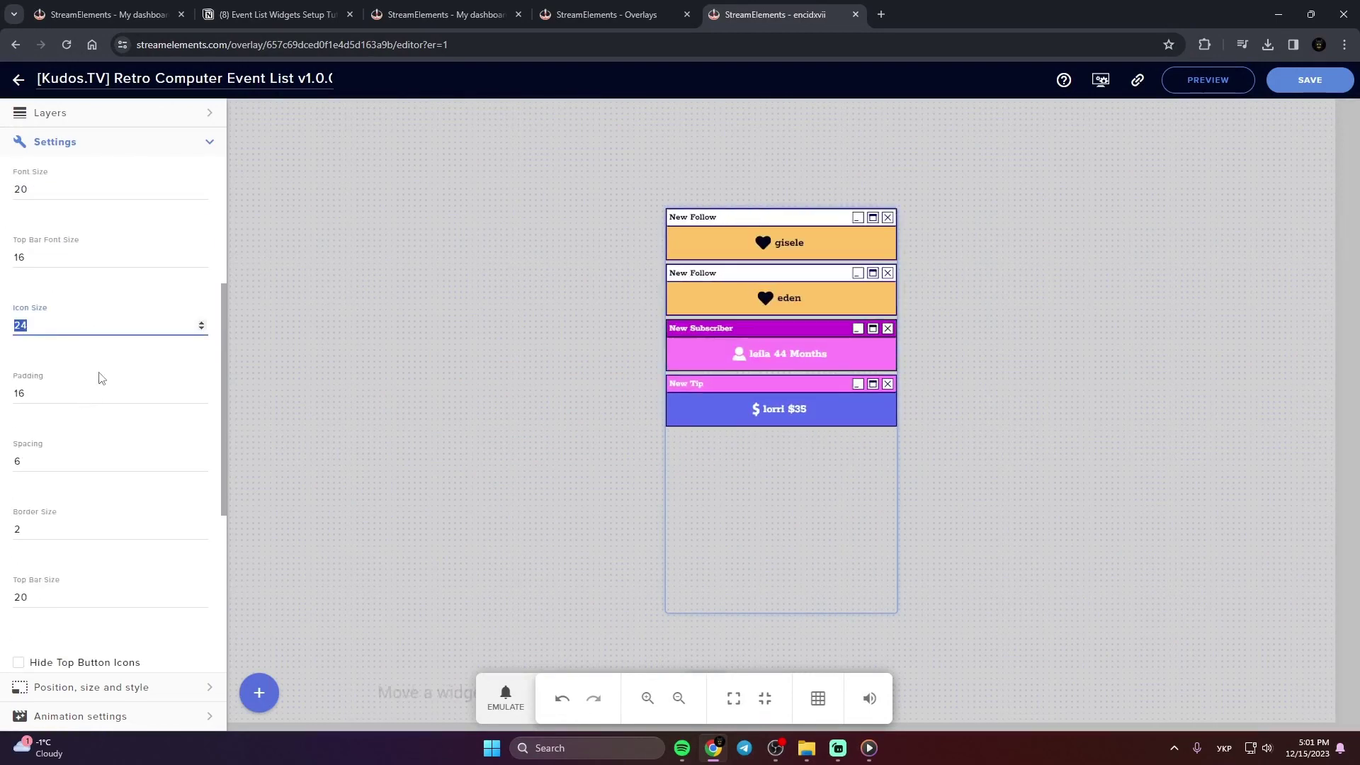
text(34)
key(Tab)
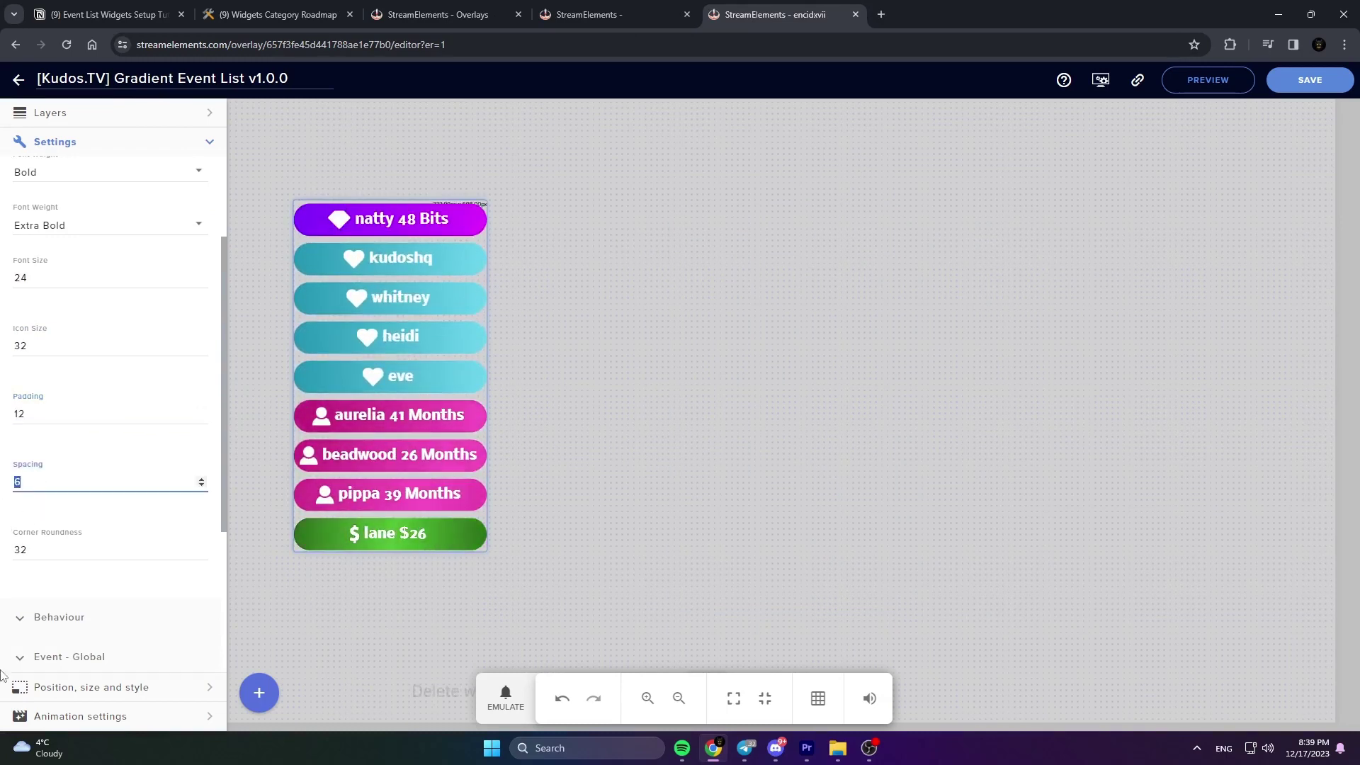
text(3)
key(Tab)
text(0)
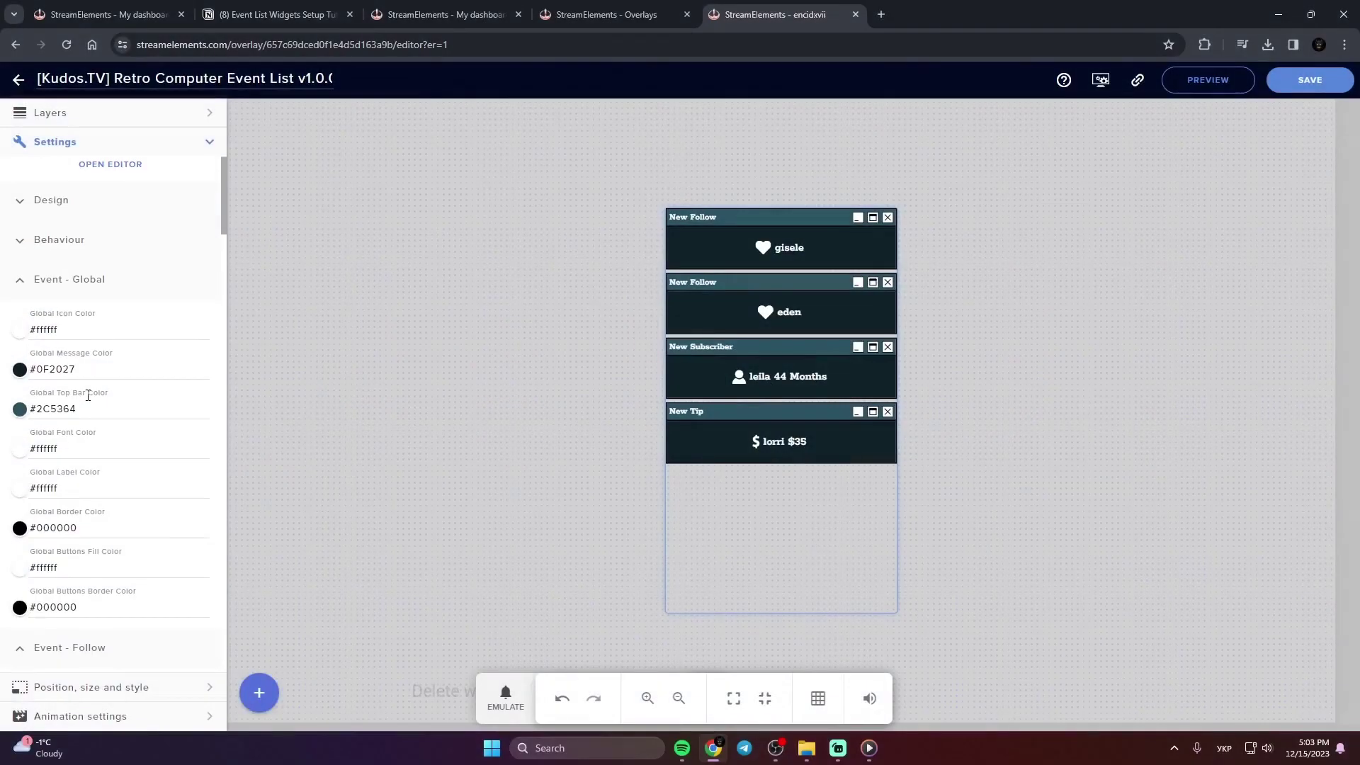
Set the global message colour to white #fffffe, after first trying pale #f4fece
click(20, 285)
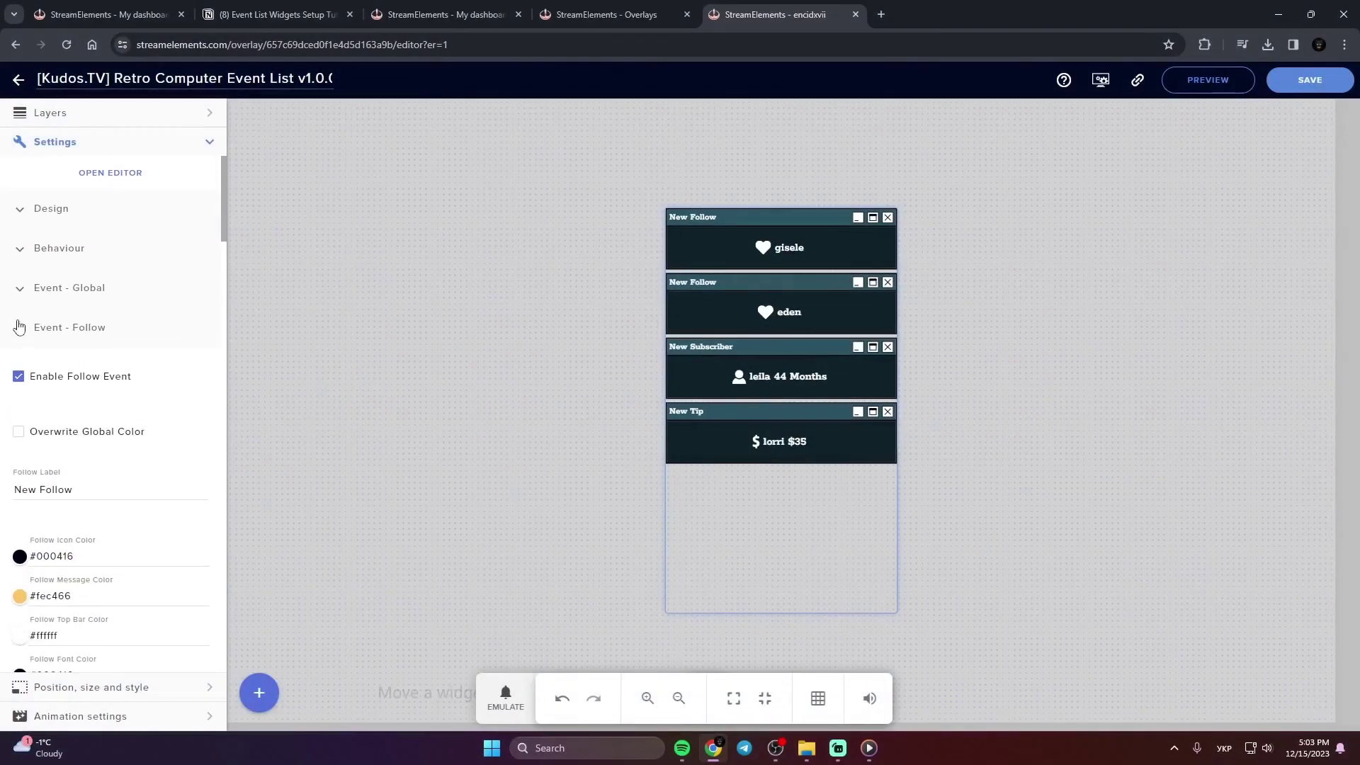
click(19, 299)
scroll(20, 299, down, 1)
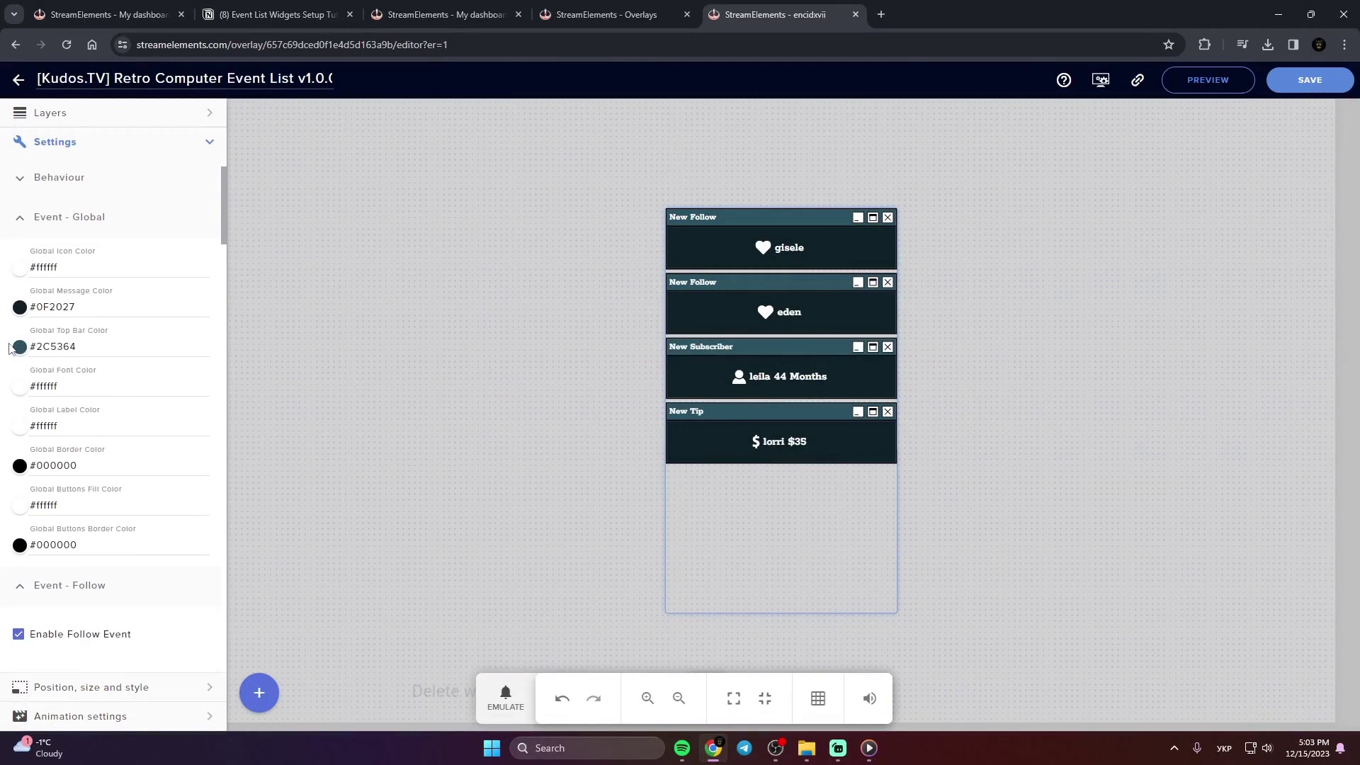
click(19, 307)
click(760, 452)
drag(653, 465, 597, 310)
click(741, 536)
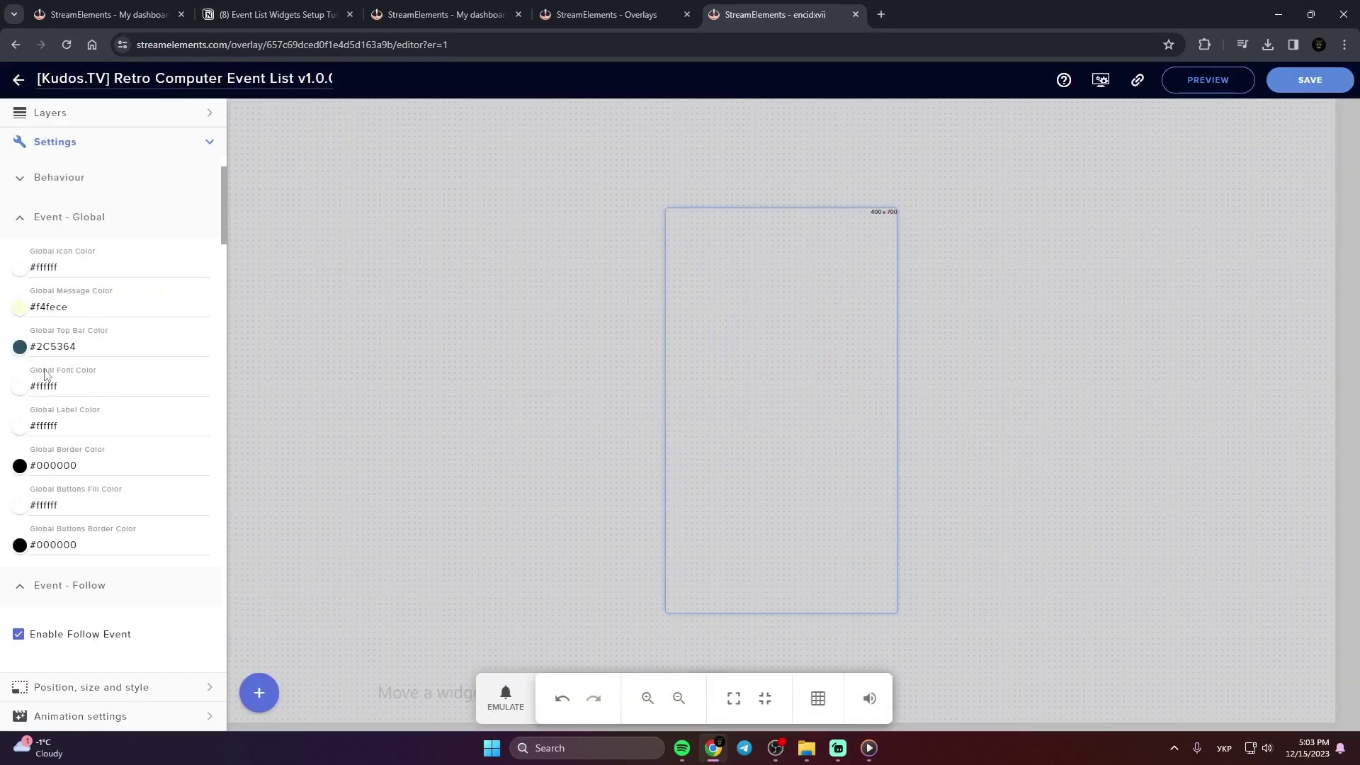
click(19, 309)
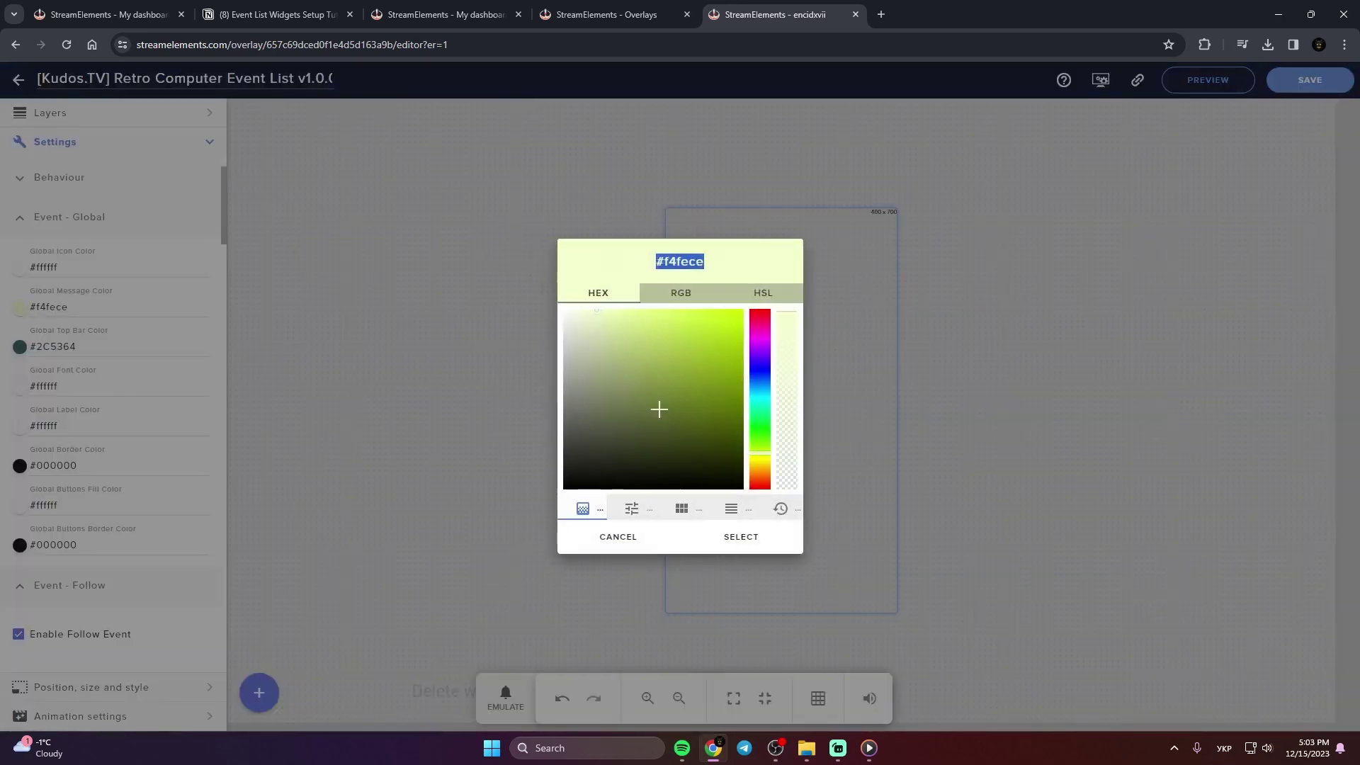
text(fffffe)
click(741, 536)
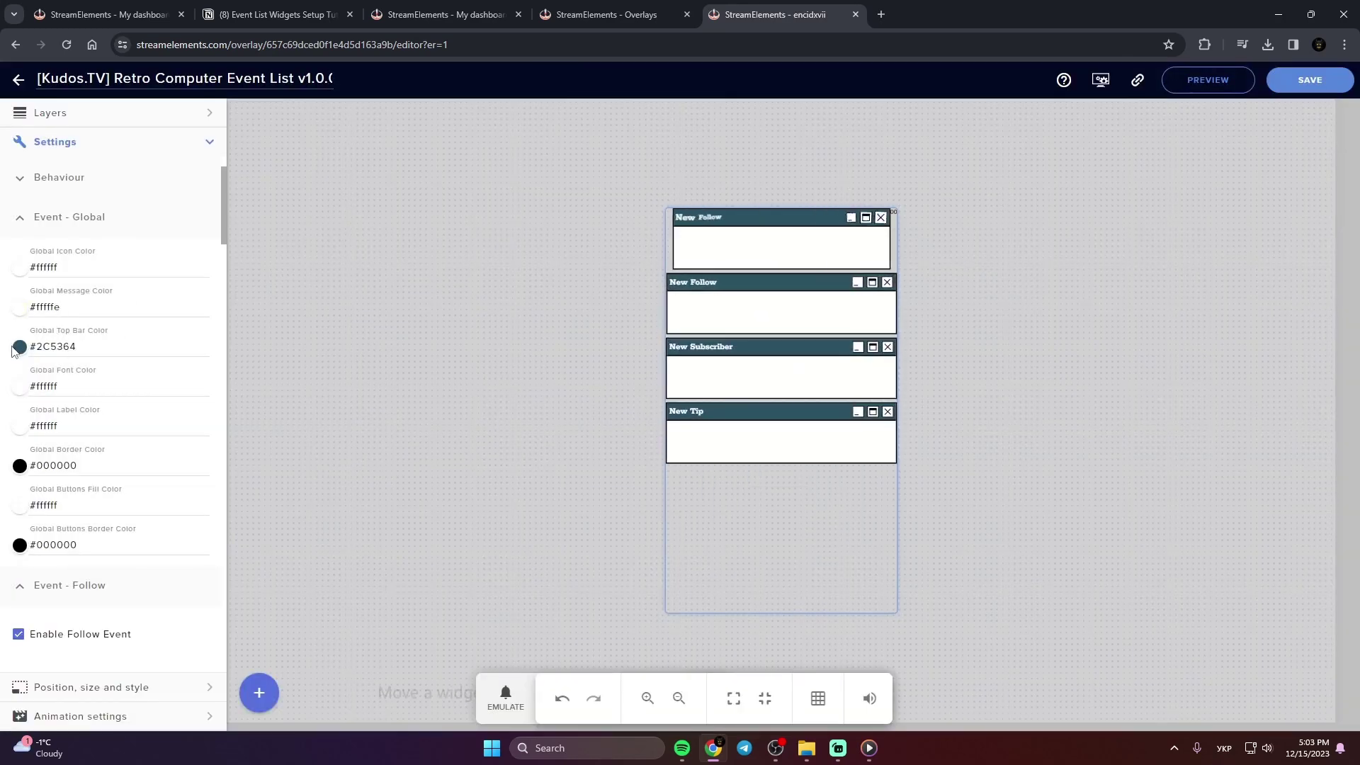
Set the global top bar colour to #feffff and the font and label colours to #000000
click(19, 347)
text(feffff)
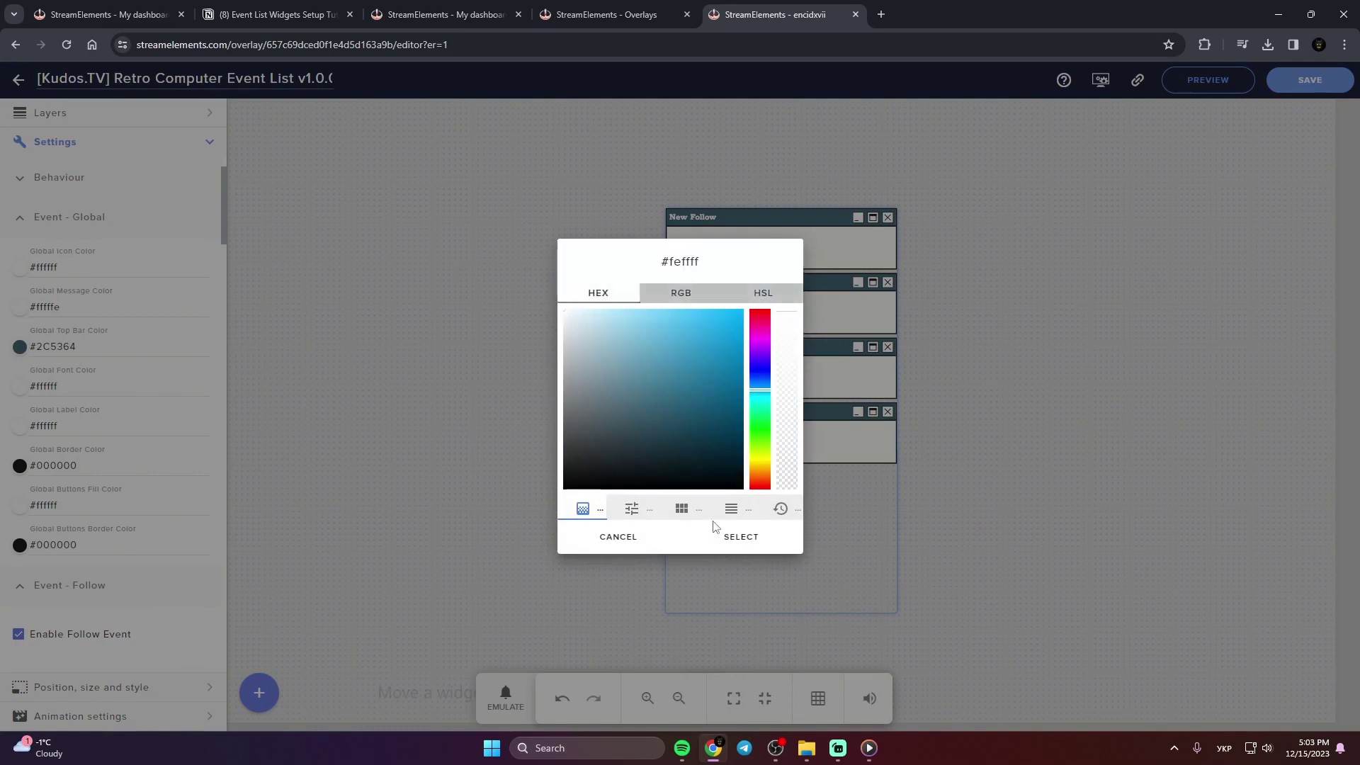
click(738, 537)
click(203, 437)
text(000000)
key(Return)
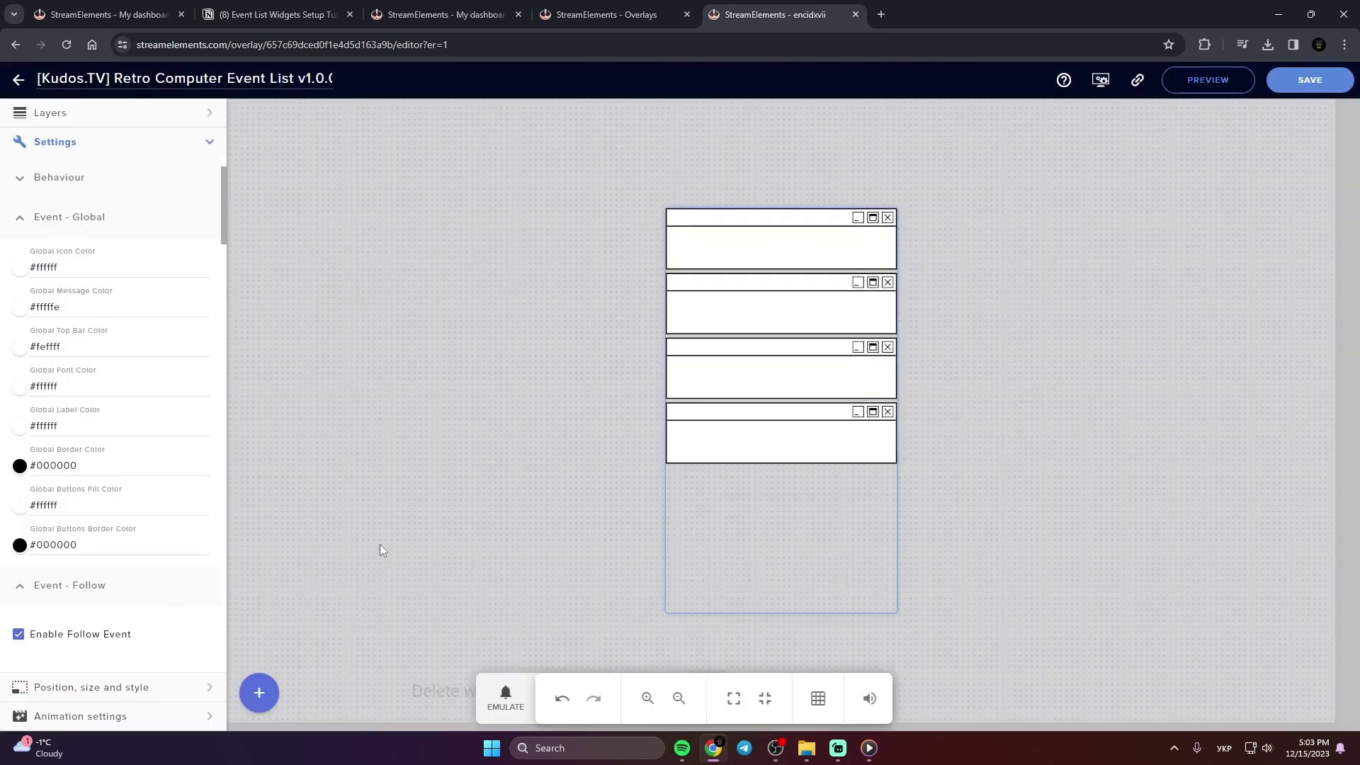
click(19, 429)
text(000000)
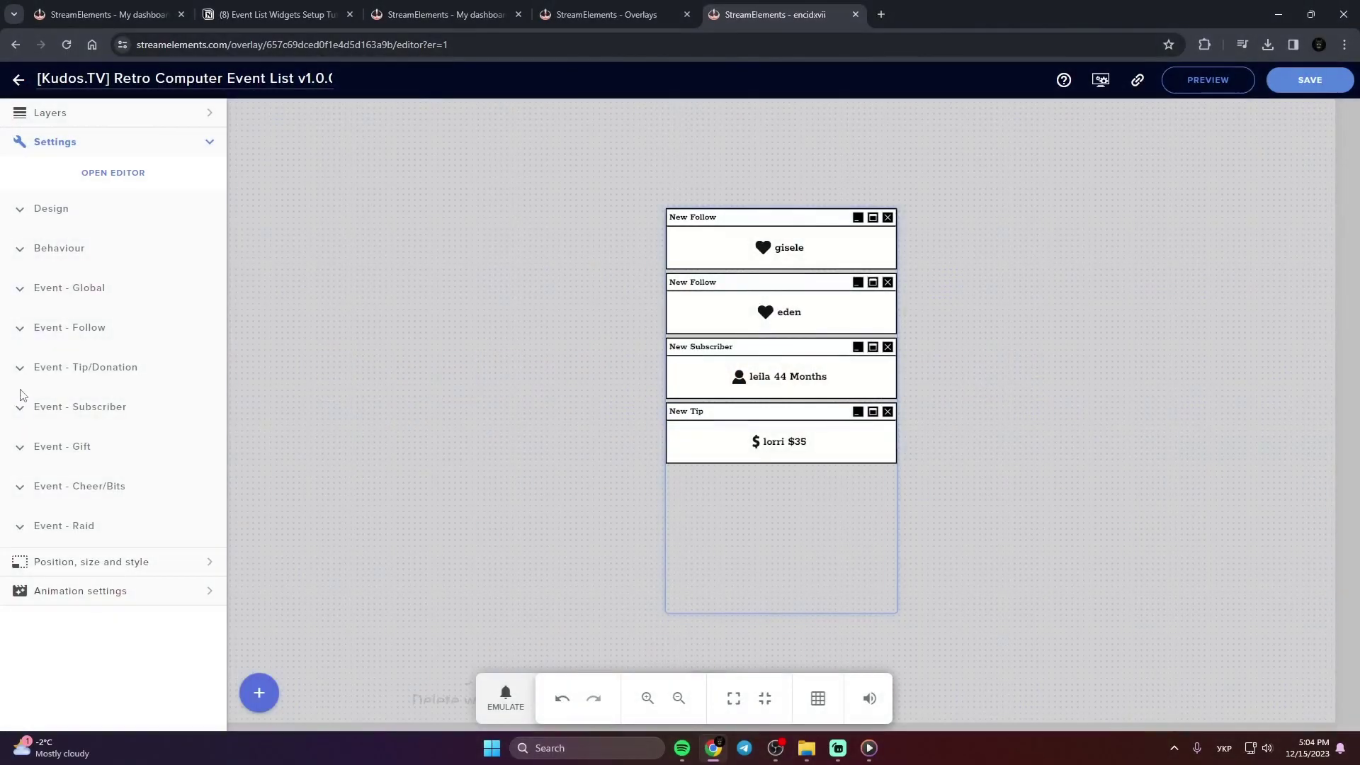
Expand the Follow event settings and tick Overwrite Global Color
click(20, 416)
click(20, 418)
click(21, 329)
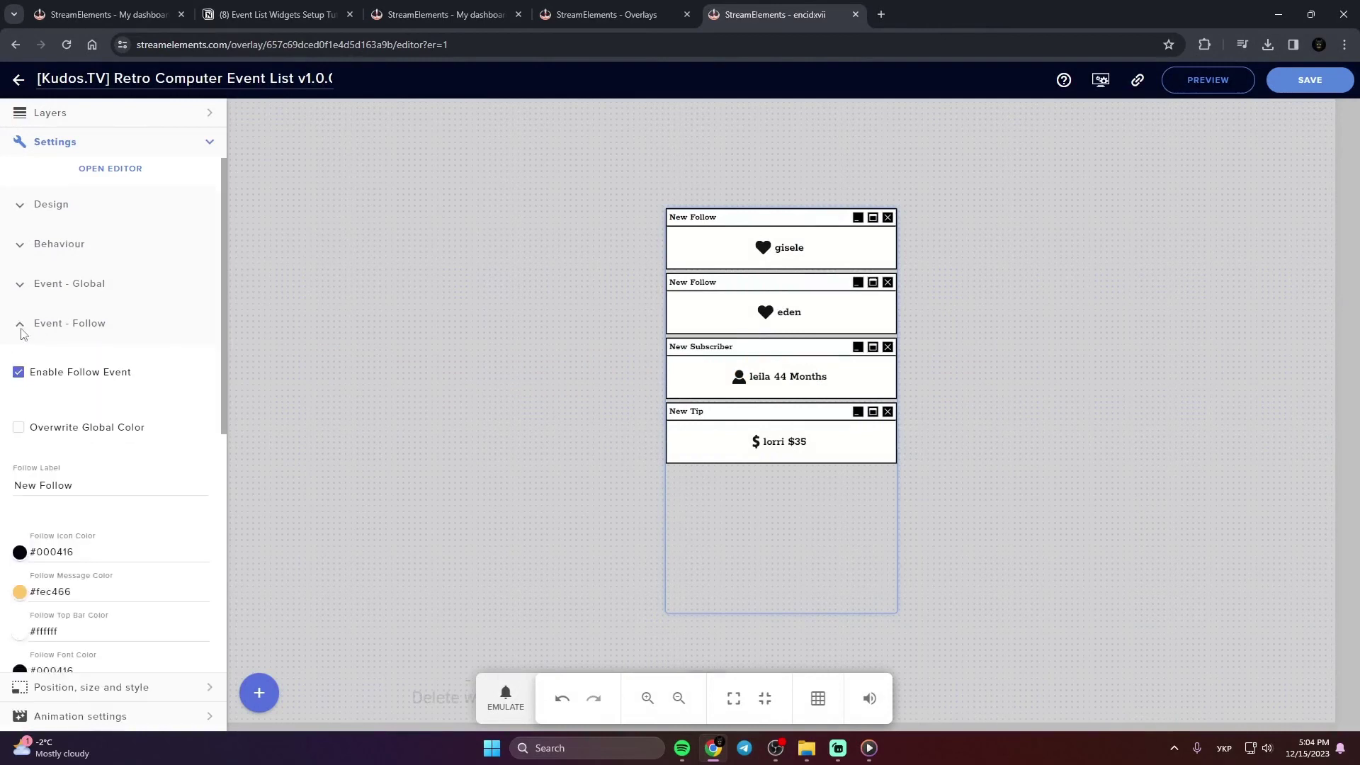
scroll(21, 327, down, 2)
click(23, 291)
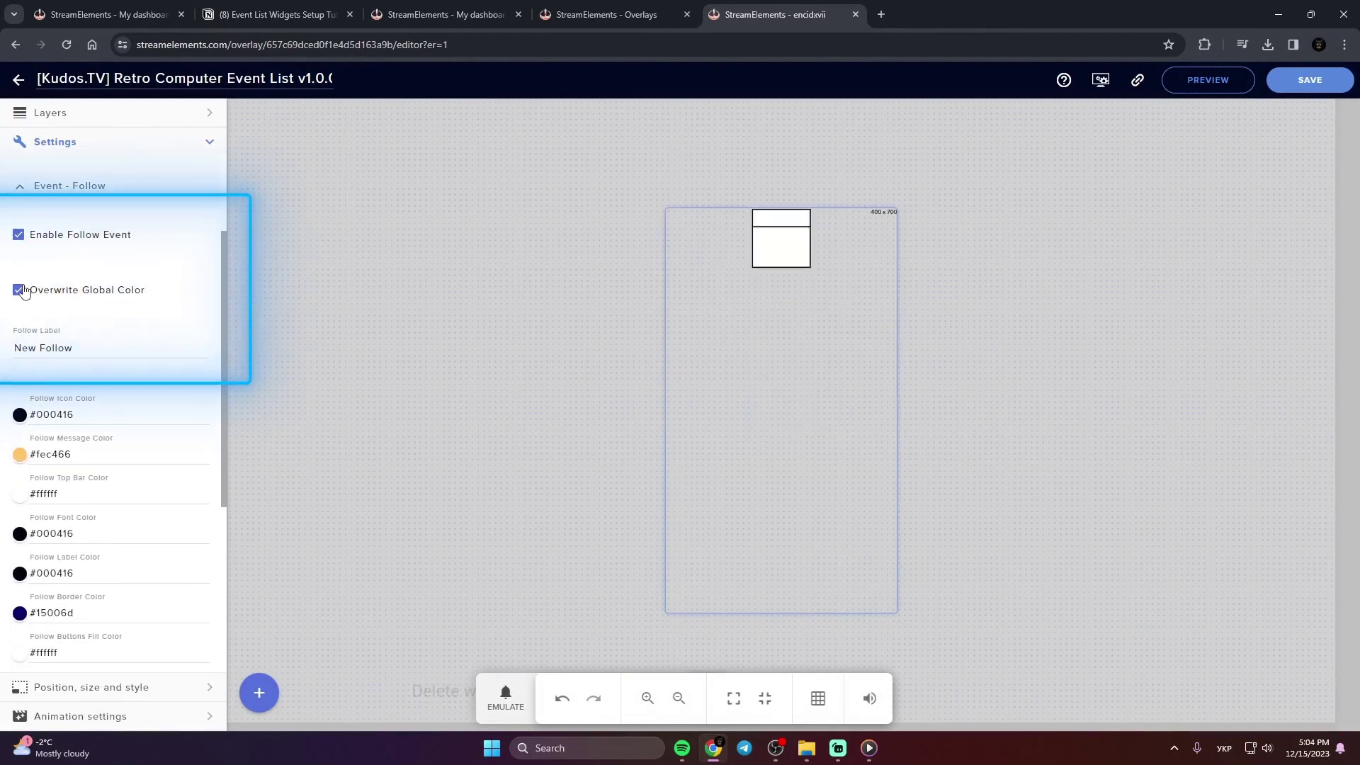
scroll(28, 398, down, 1)
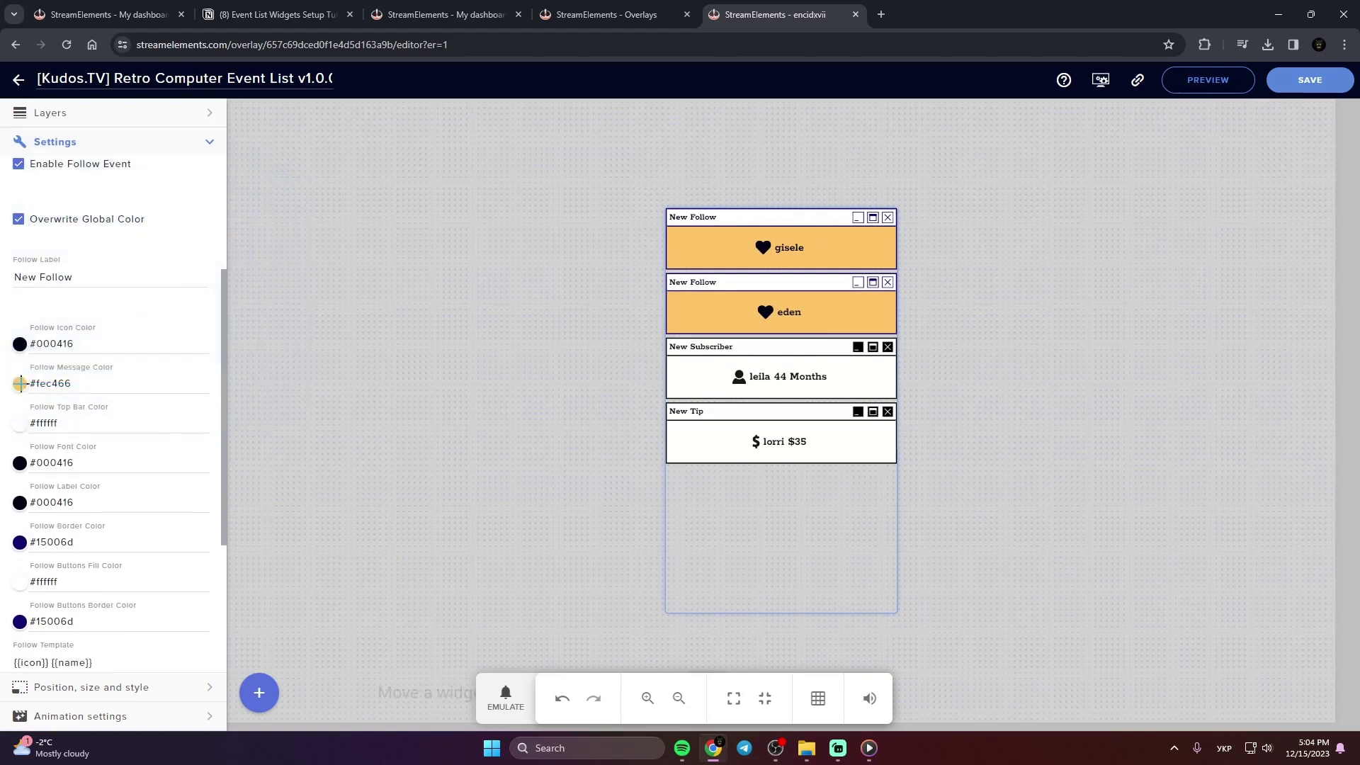
Change the Follow message colour to pink #ffa8e3 with the colour picker
click(20, 383)
click(662, 383)
click(624, 309)
click(760, 360)
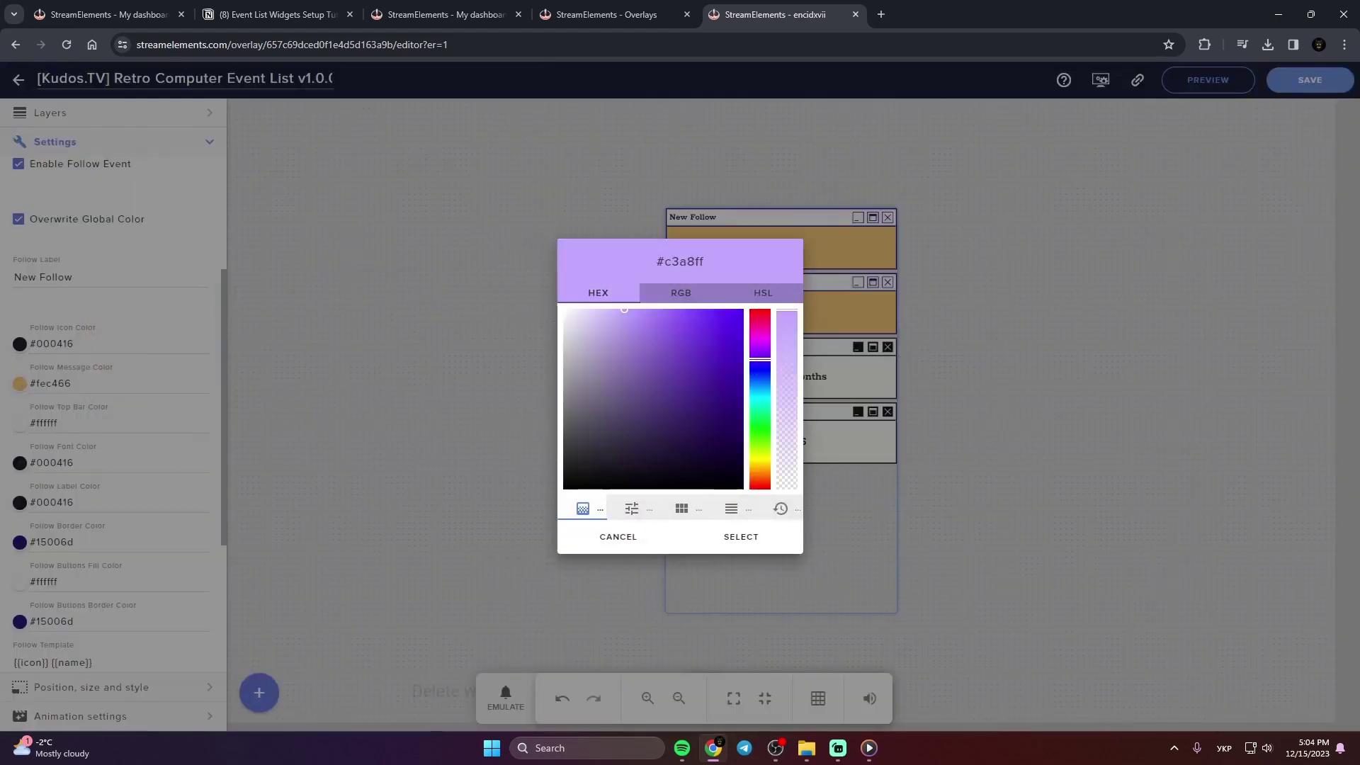
drag(760, 360, 760, 327)
click(753, 536)
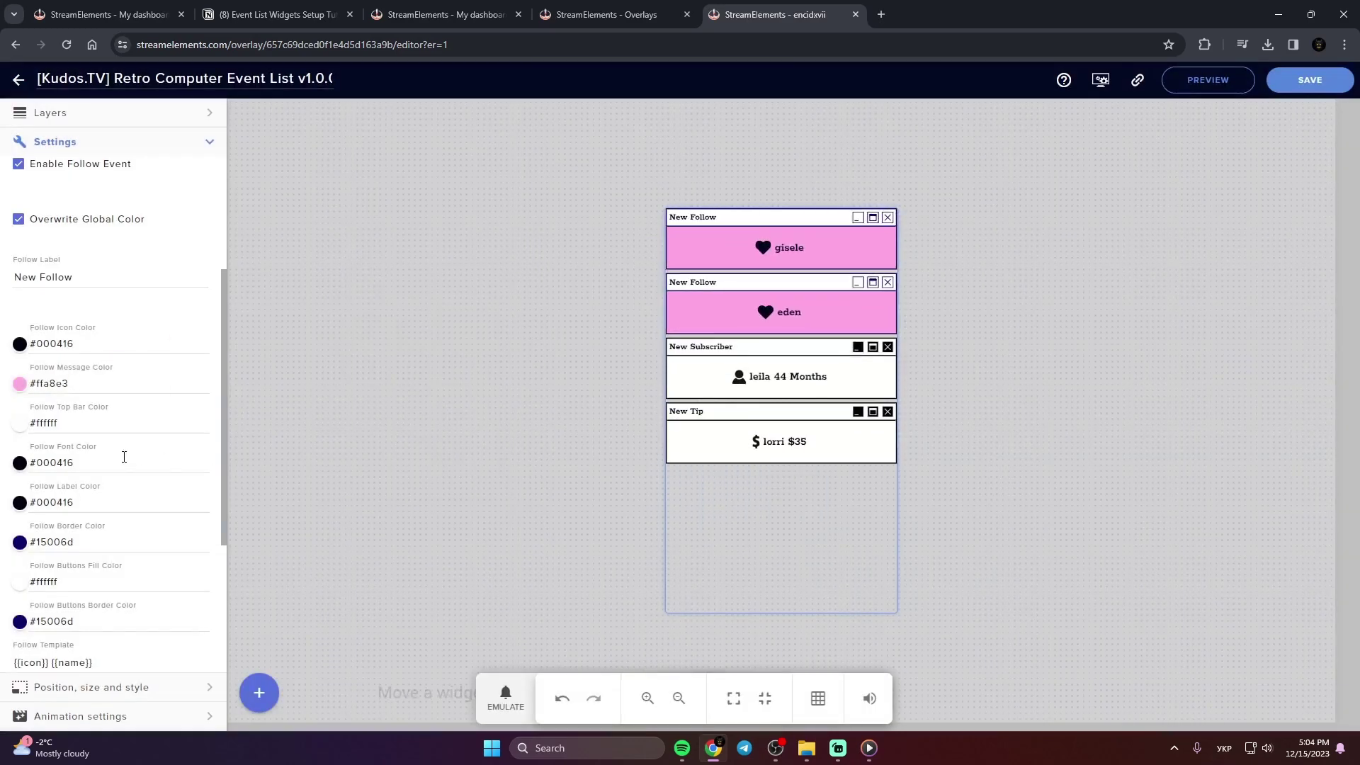
scroll(124, 457, down, 3)
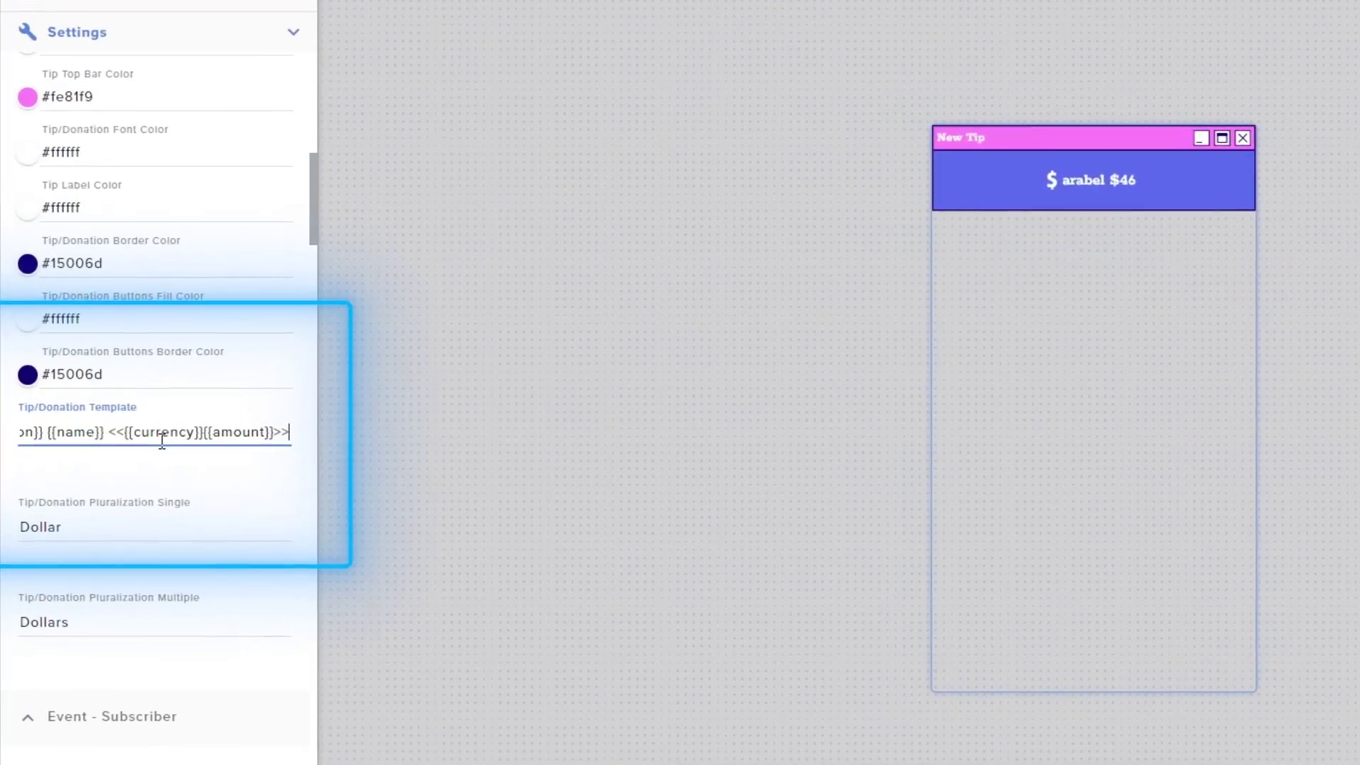
Edit the tip template, replace the cheer template with 'Доброго вечора ми з України', and save
drag(187, 432, 4, 437)
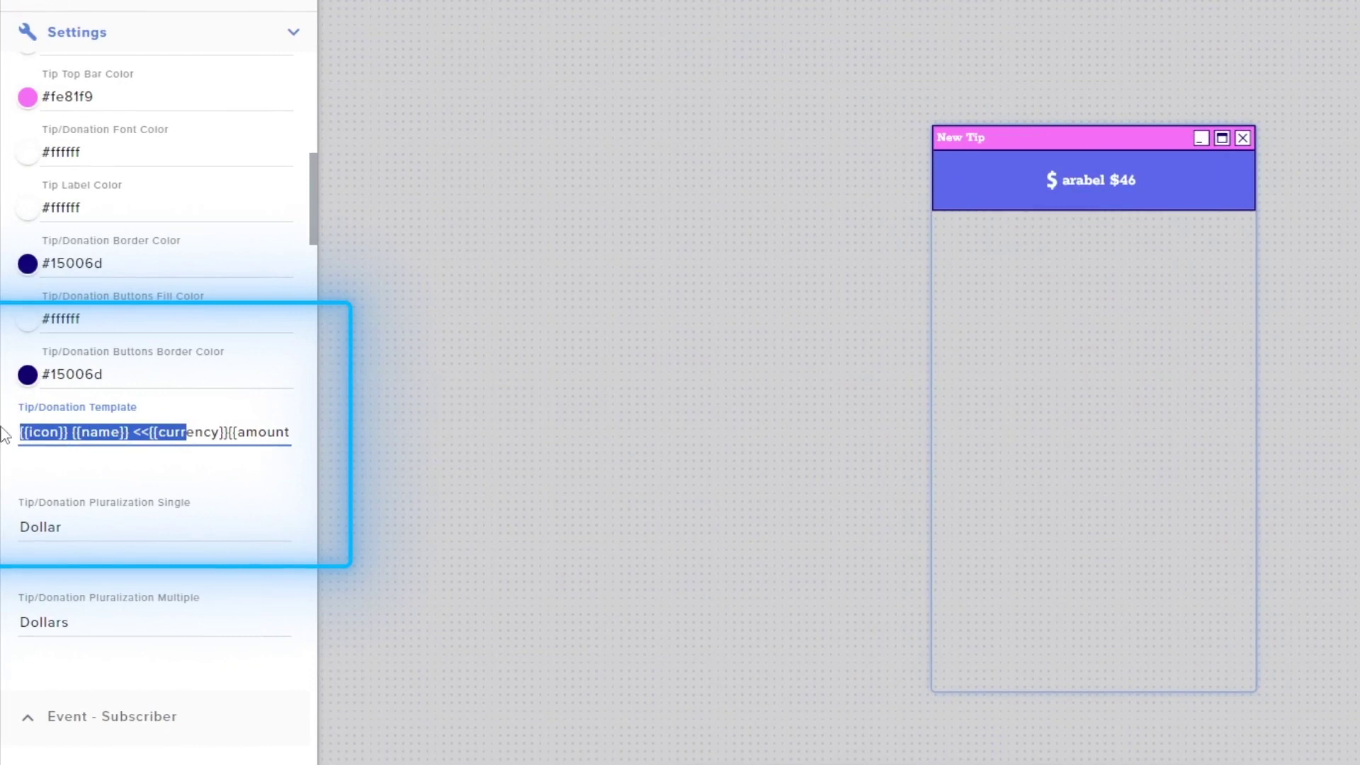
click(72, 434)
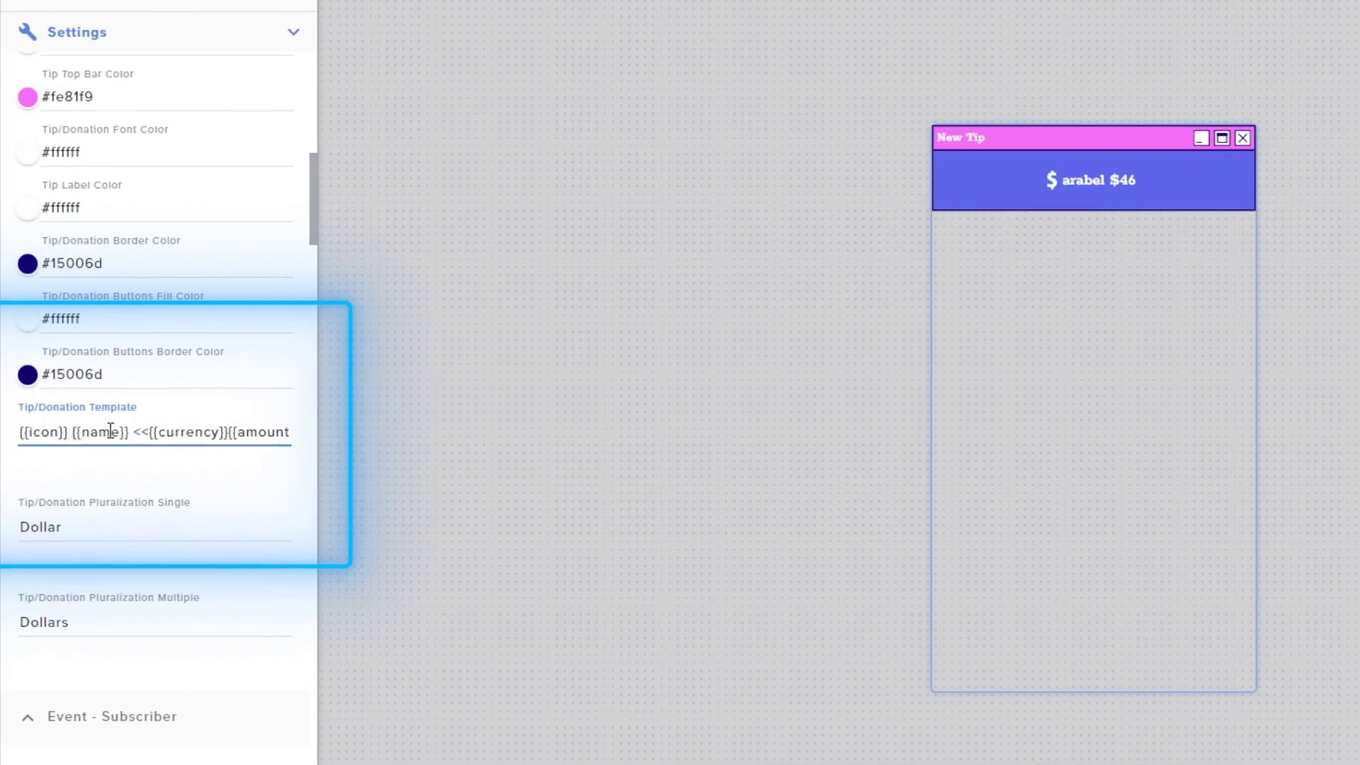
drag(130, 432, 491, 425)
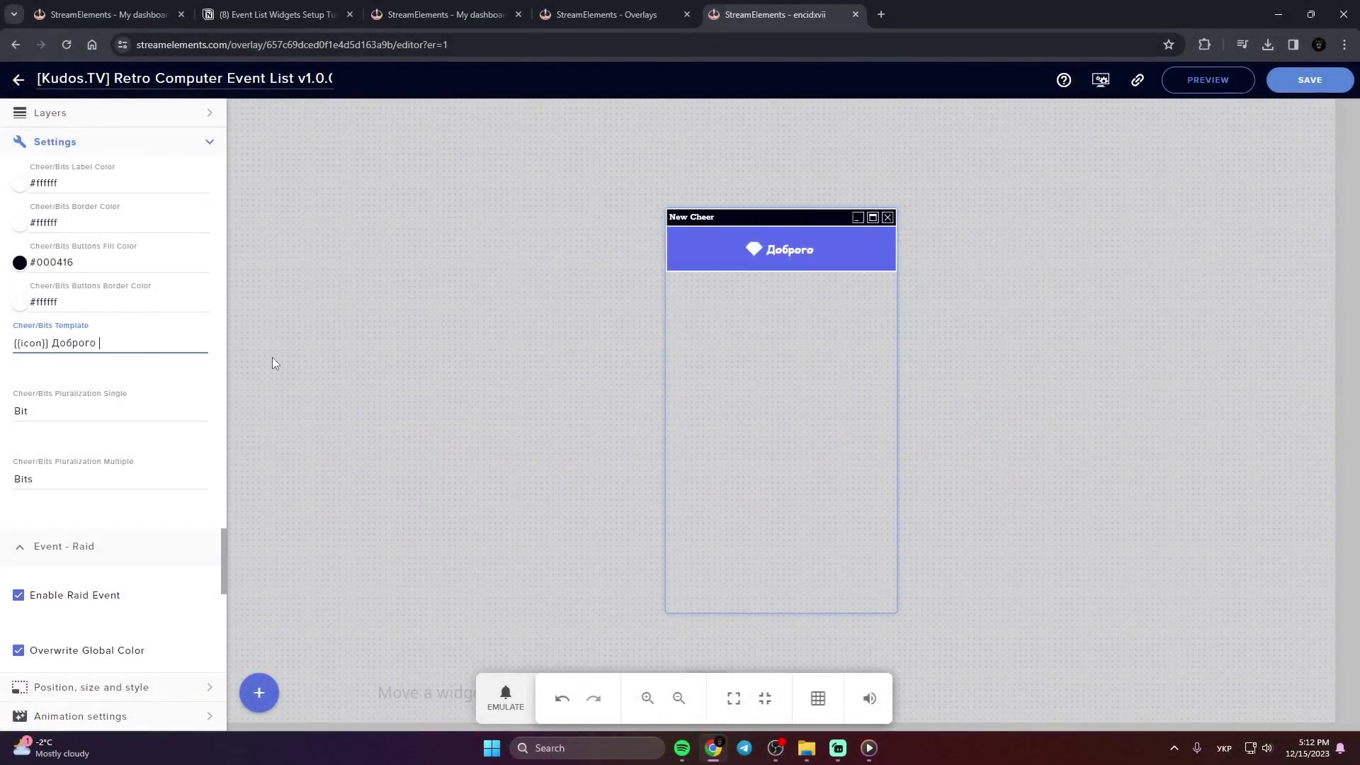
key(BackSpace)
key(BackSpace)
key(BackSpace)
key(BackSpace)
key(BackSpace)
key(BackSpace)
key(BackSpace)
key(BackSpace)
text(Доброго вечора )
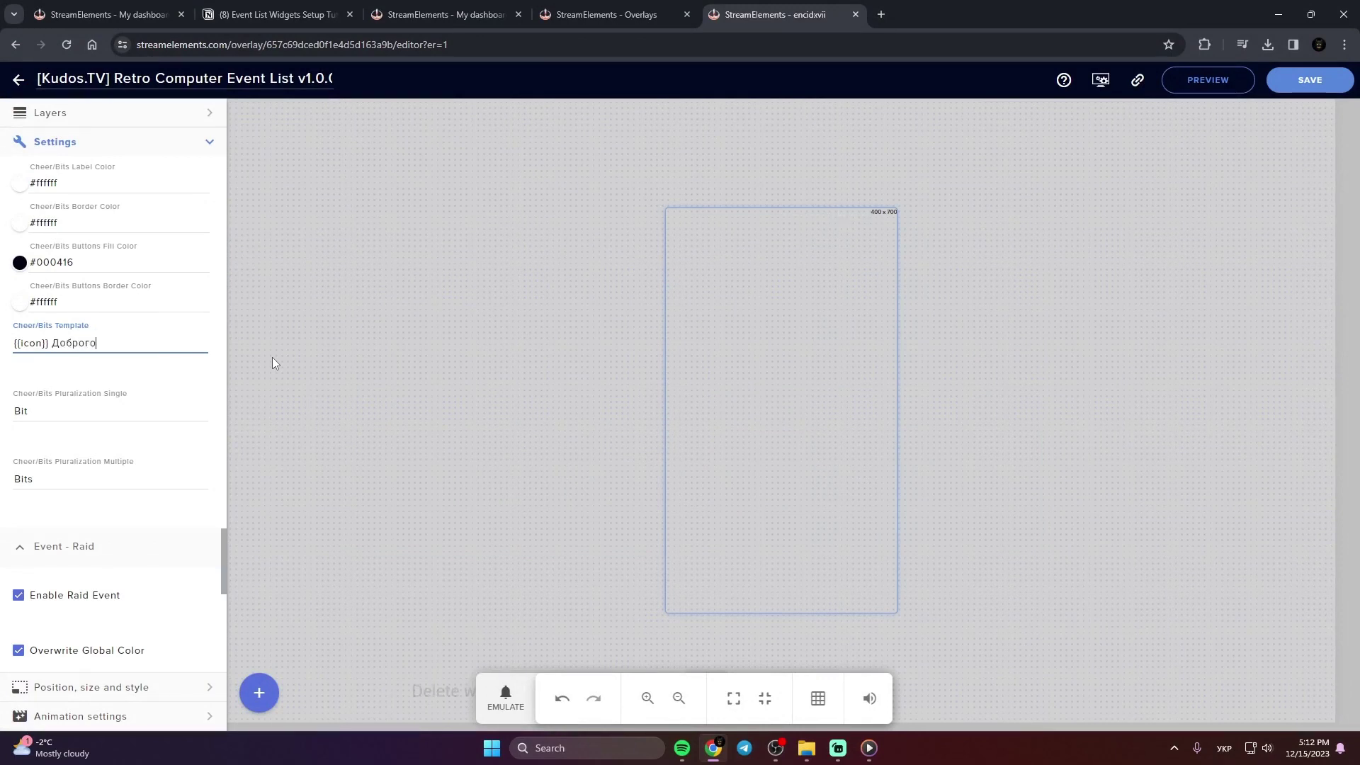
text(ми з України)
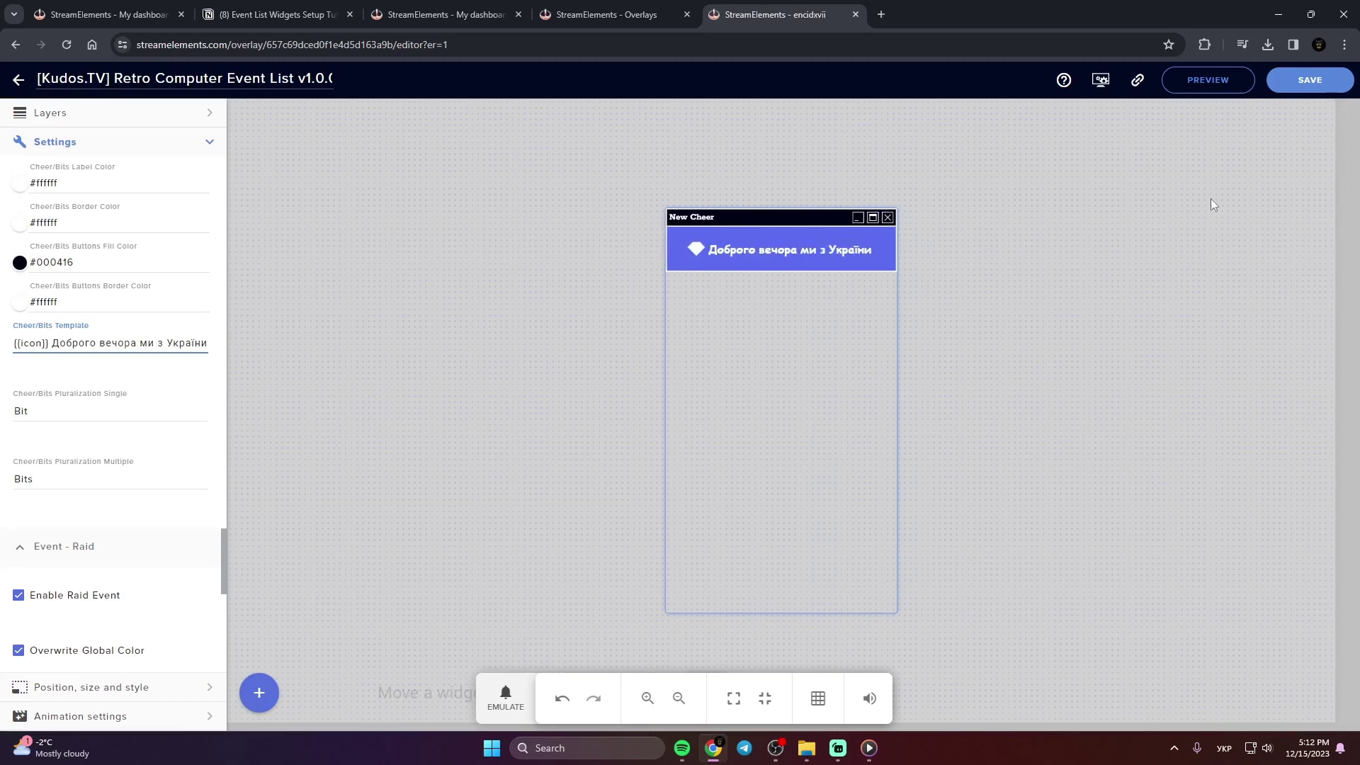
click(1309, 80)
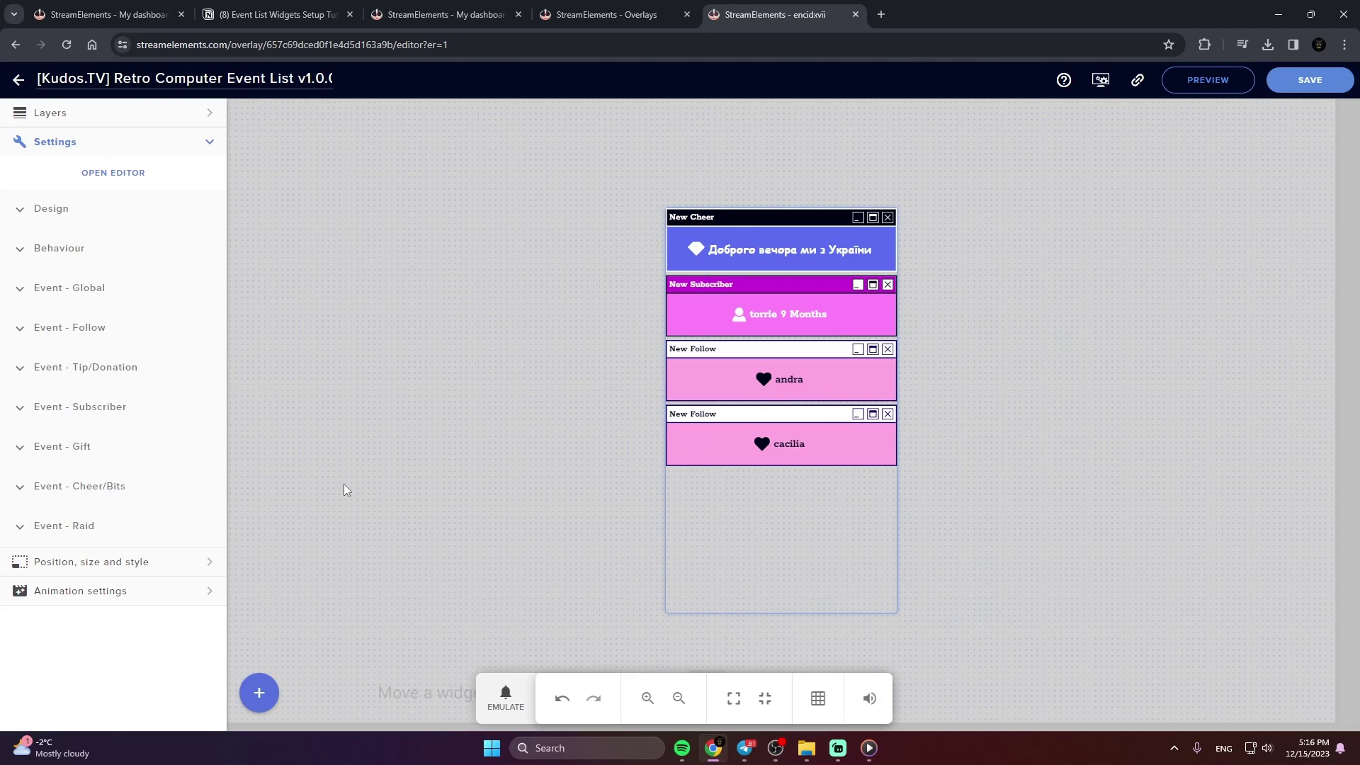
Set the widget to width 600, height 500 and 61% opacity, save, and reload the editor
click(198, 565)
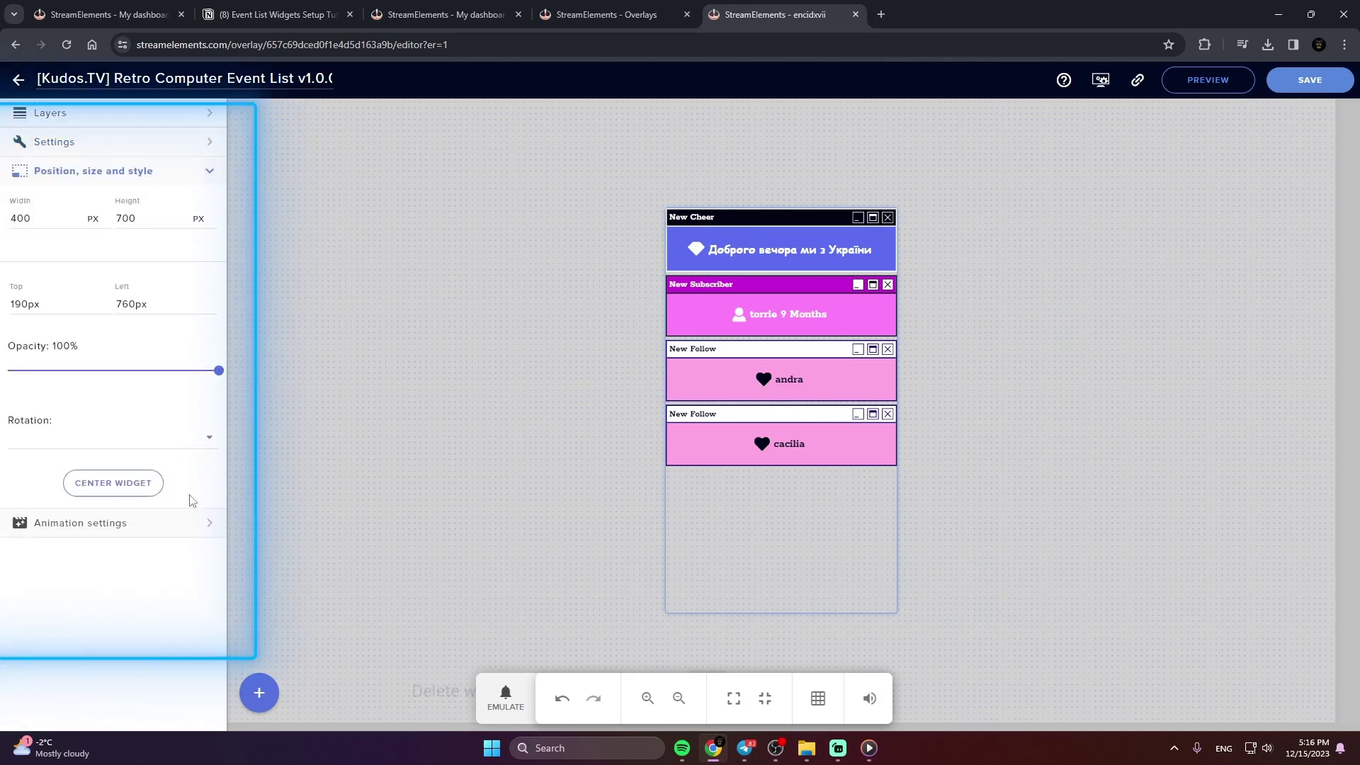
double_click(39, 216)
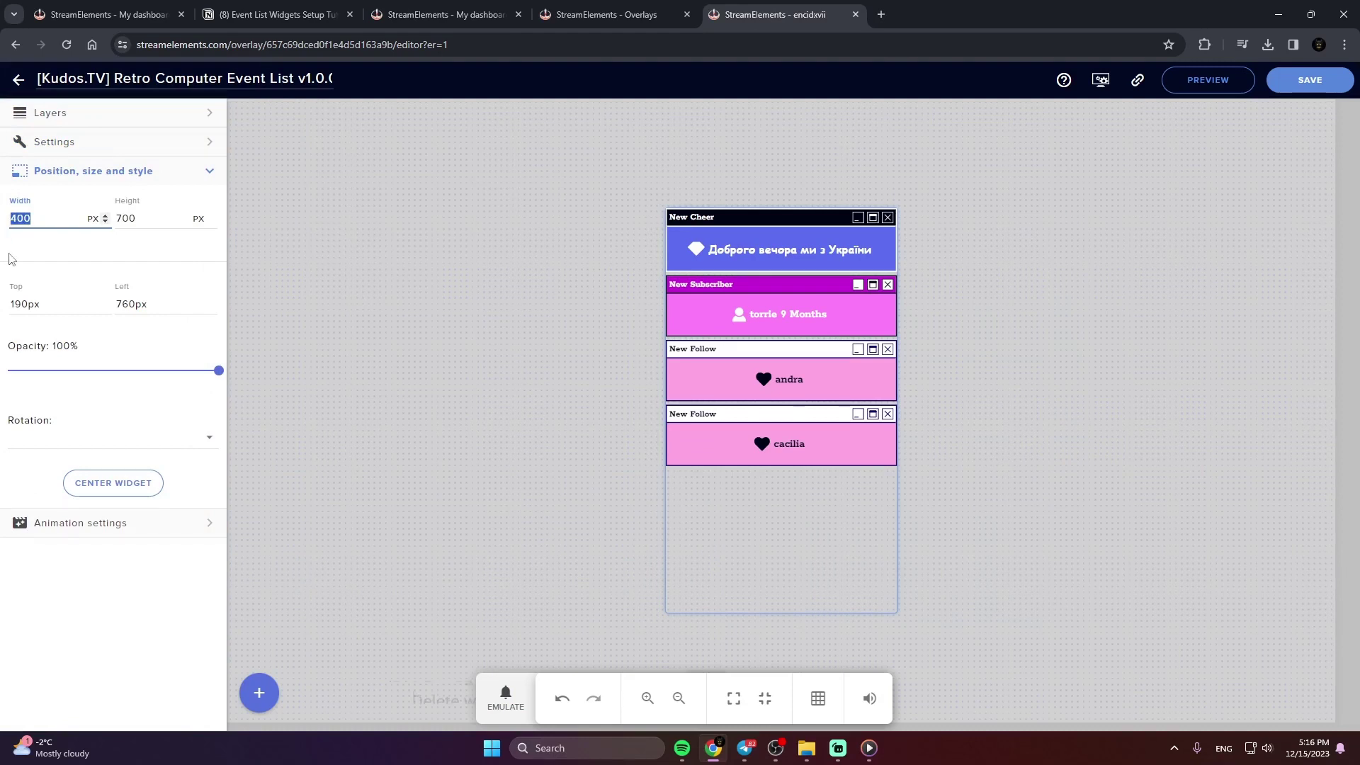
text(600)
key(Tab)
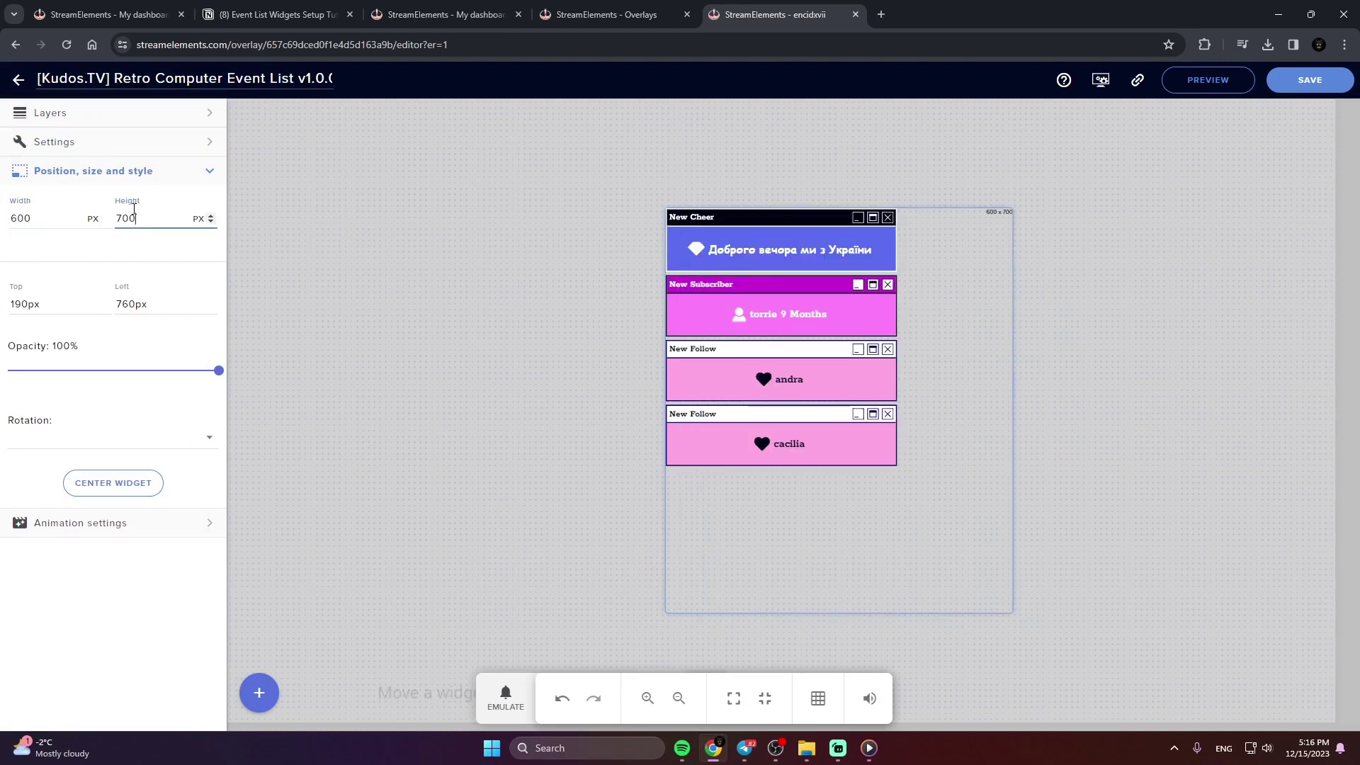
text(500)
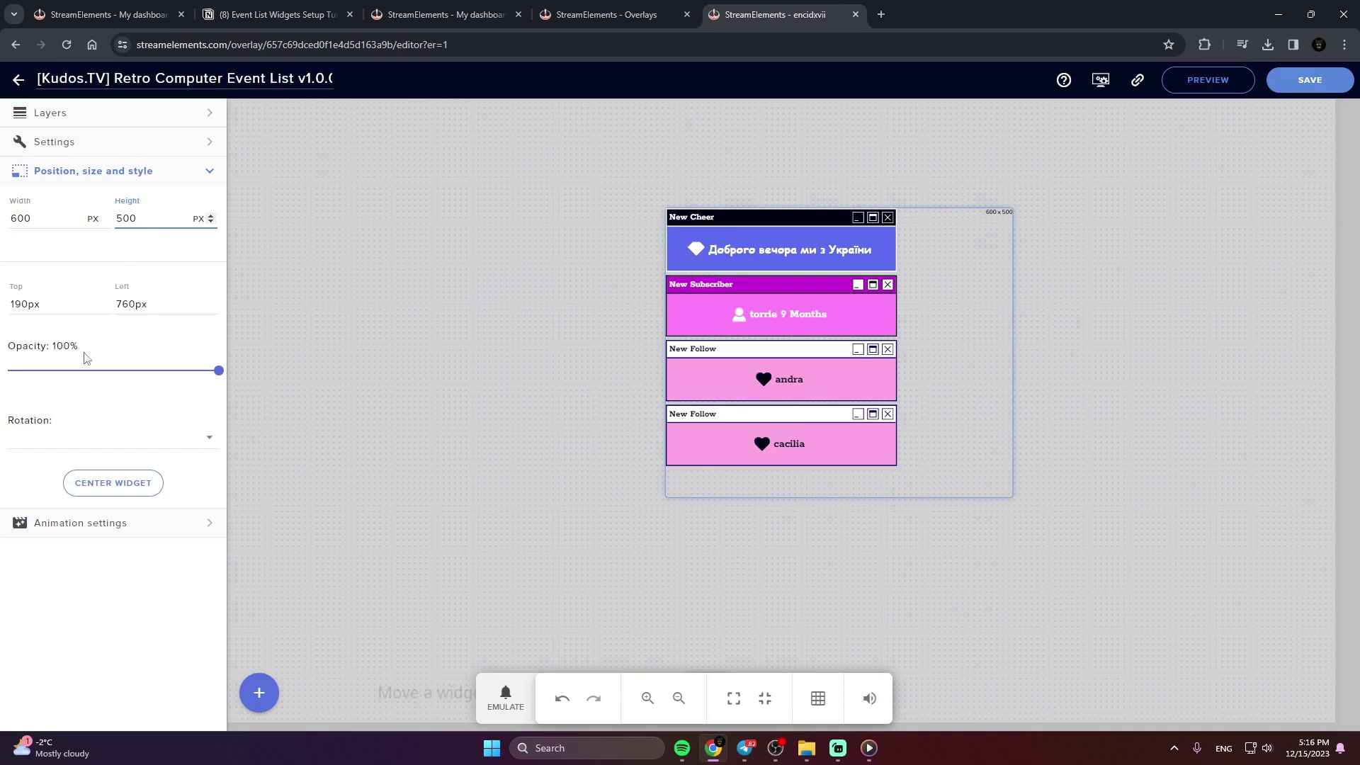
drag(202, 370, 128, 371)
click(1306, 81)
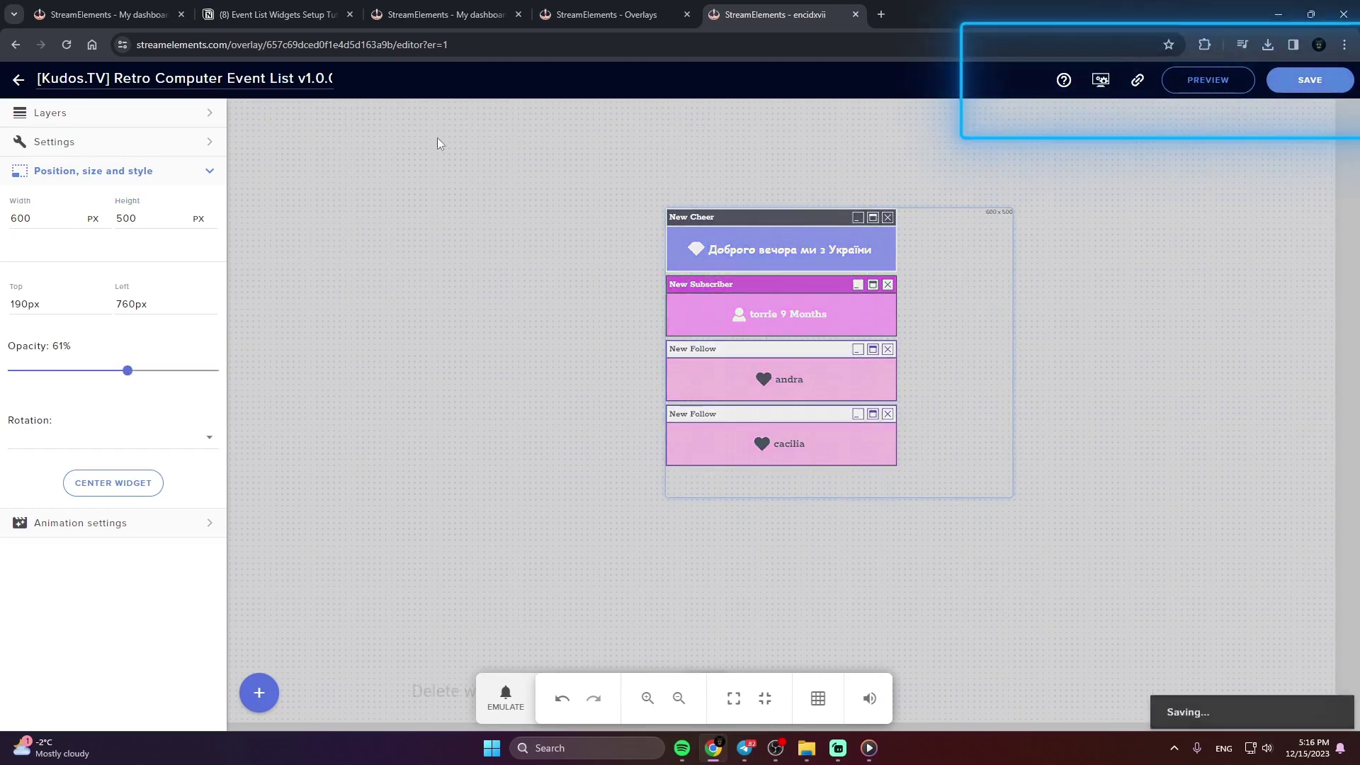
click(66, 45)
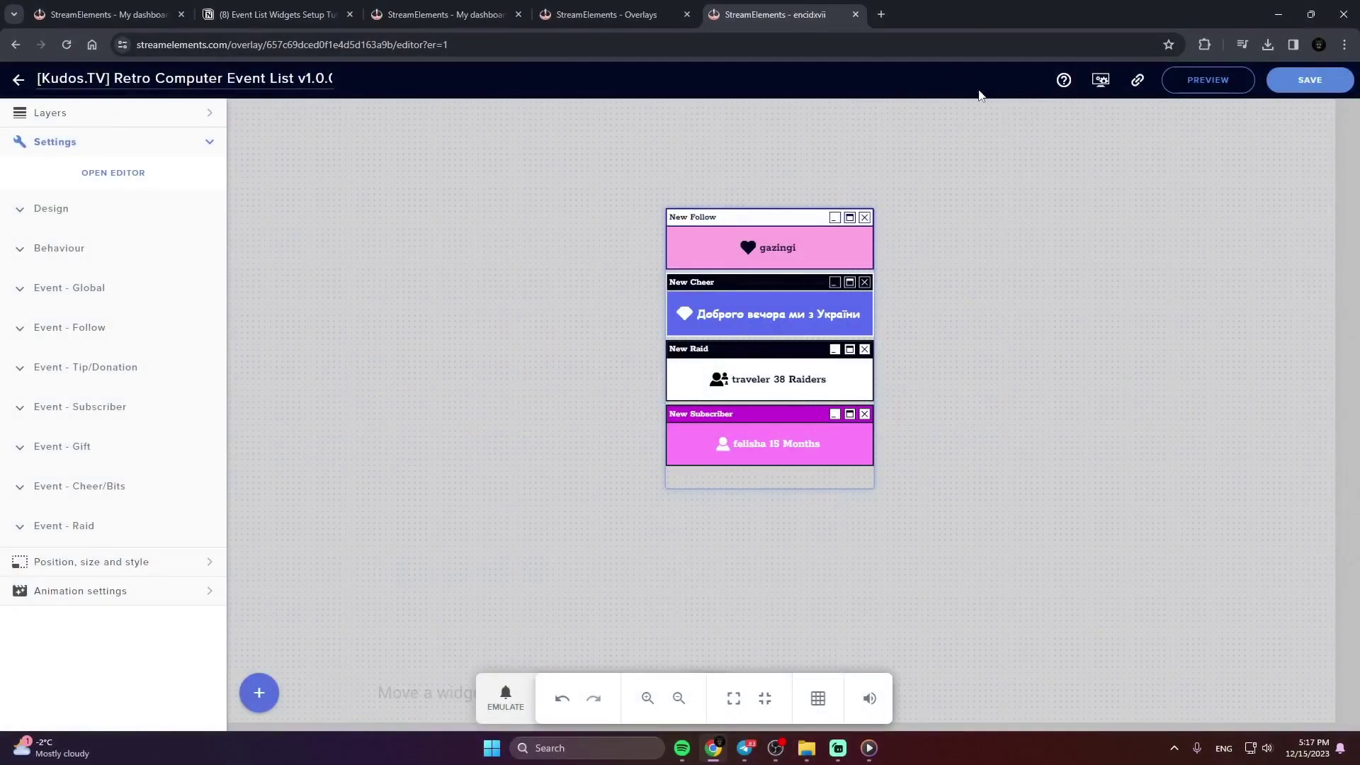
Deselect the widget, reload the editor, and copy the overlay URL with the link icon
click(1022, 234)
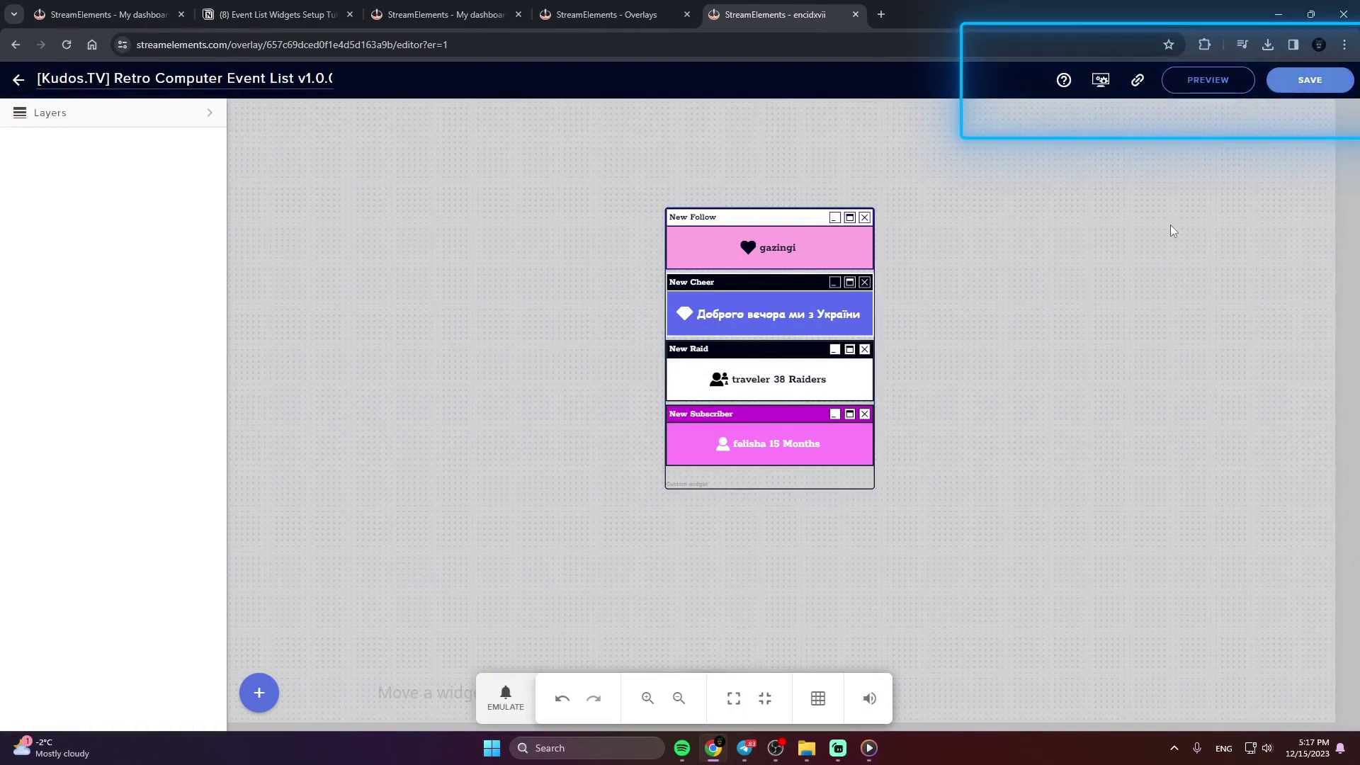
click(65, 45)
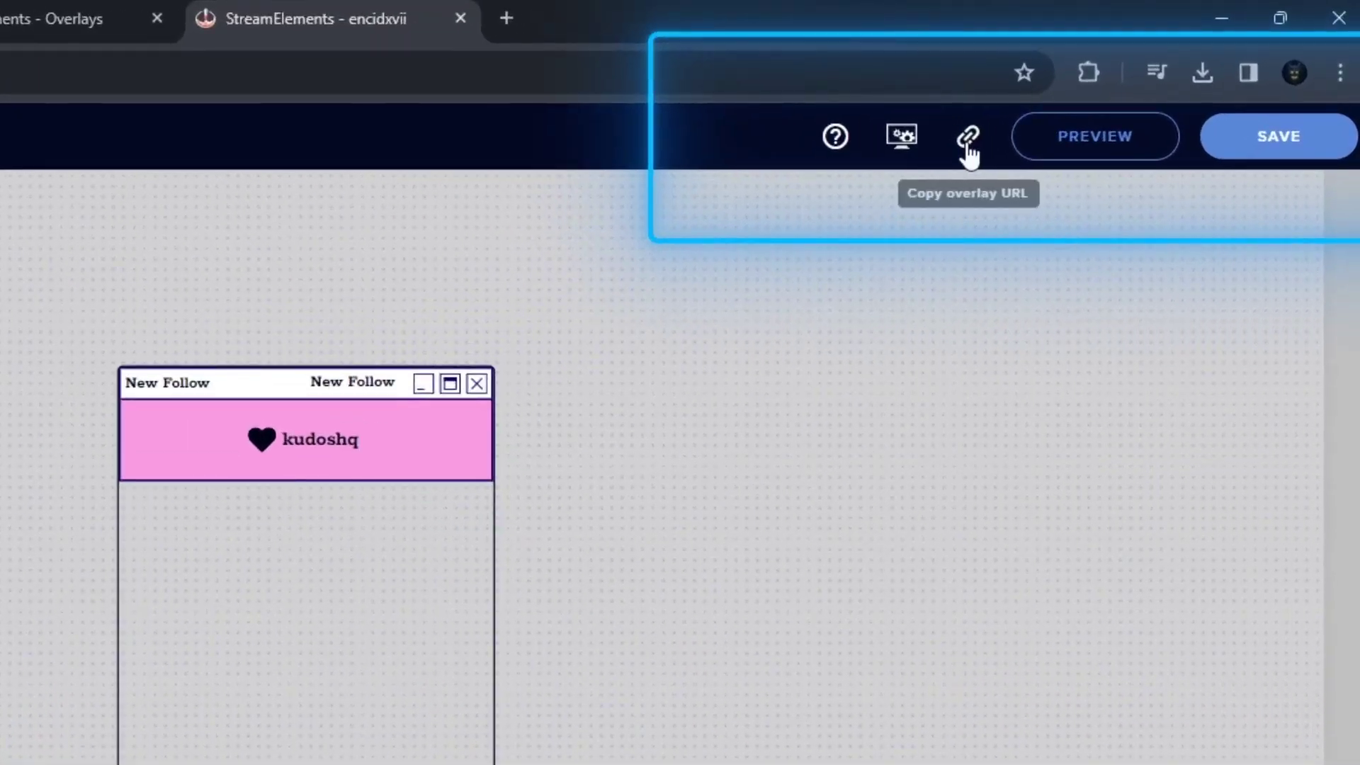
click(967, 142)
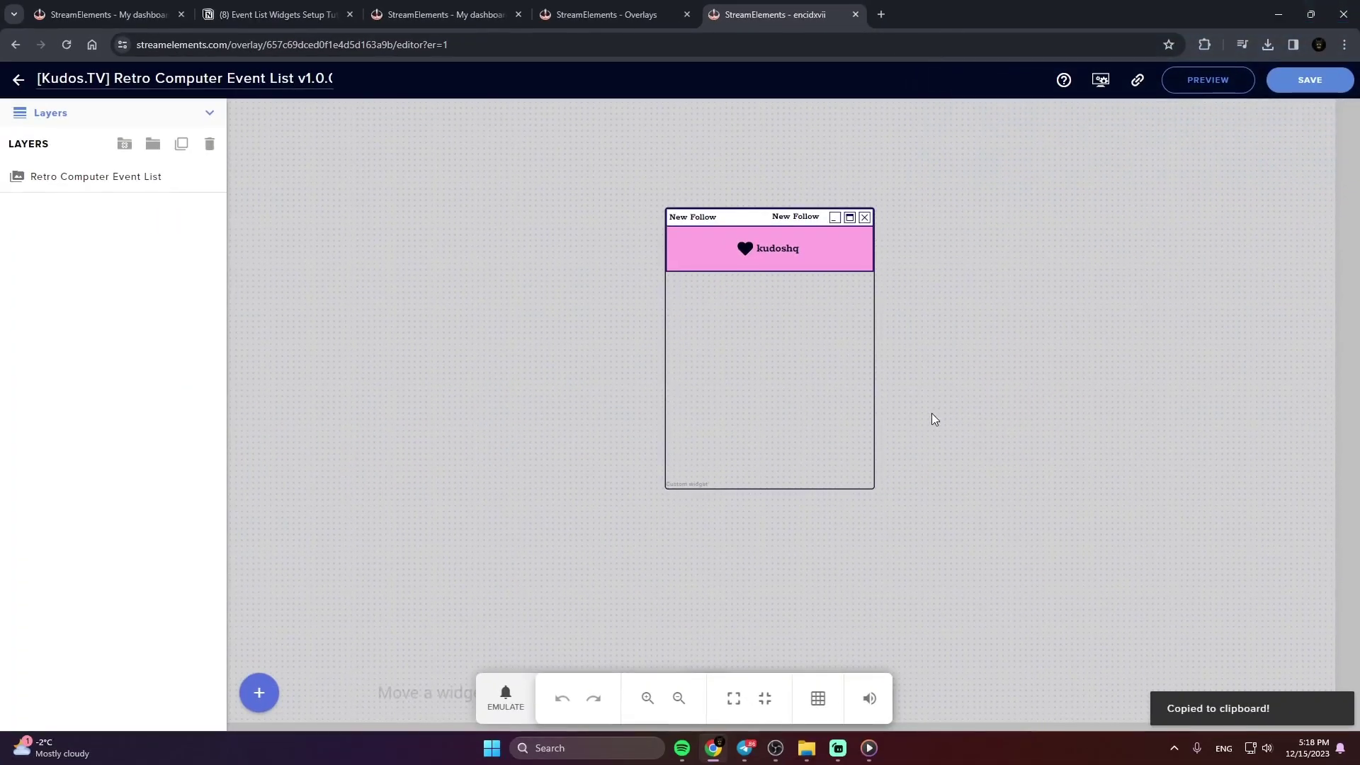
In OBS Studio, add a Browser source named 'Your Widget' to Scene 2
click(777, 752)
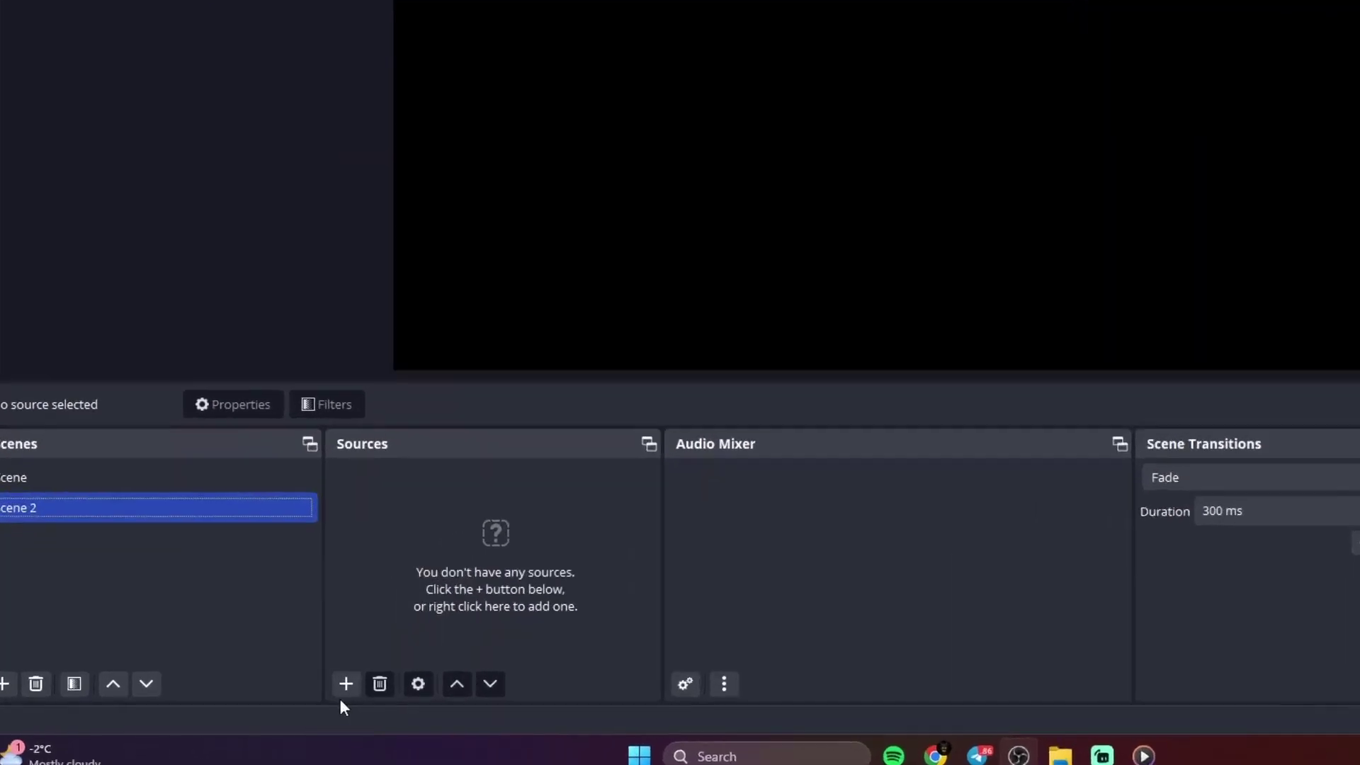
click(271, 695)
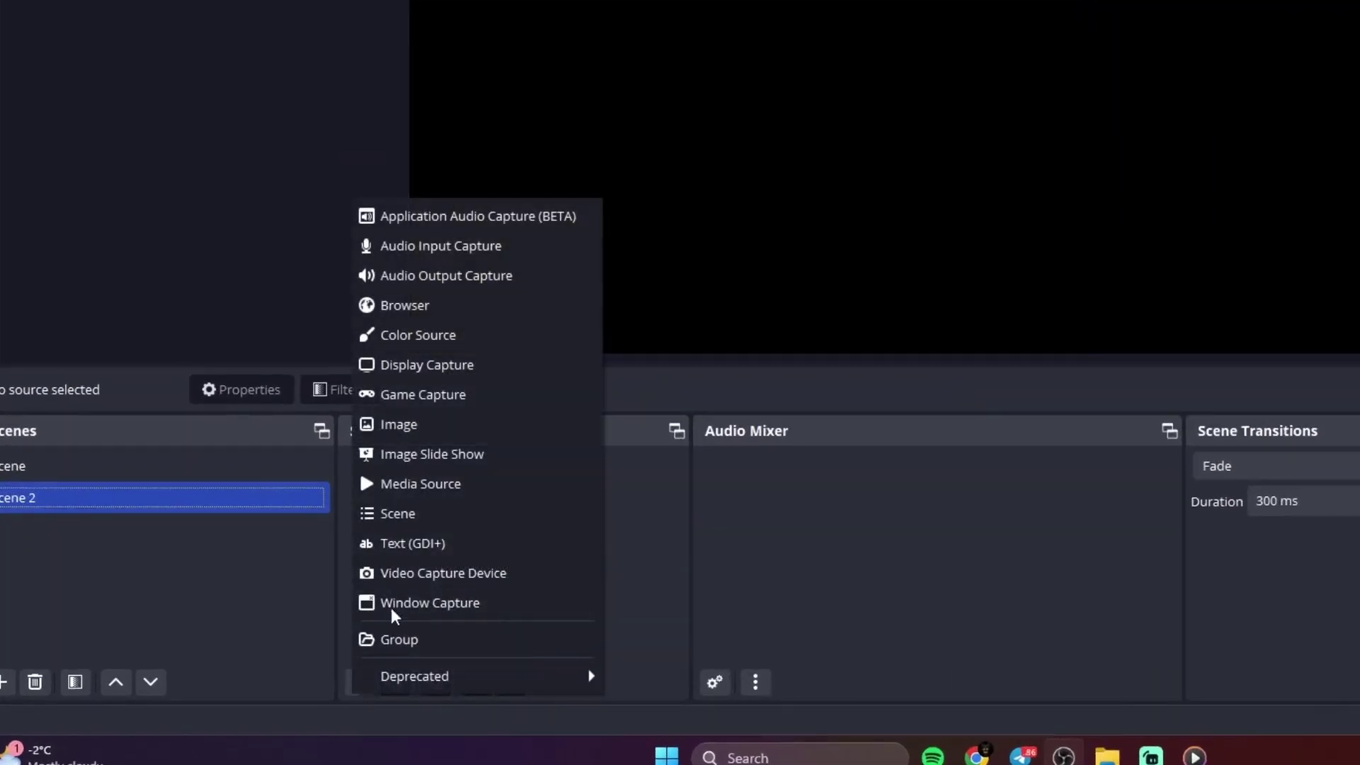
click(450, 306)
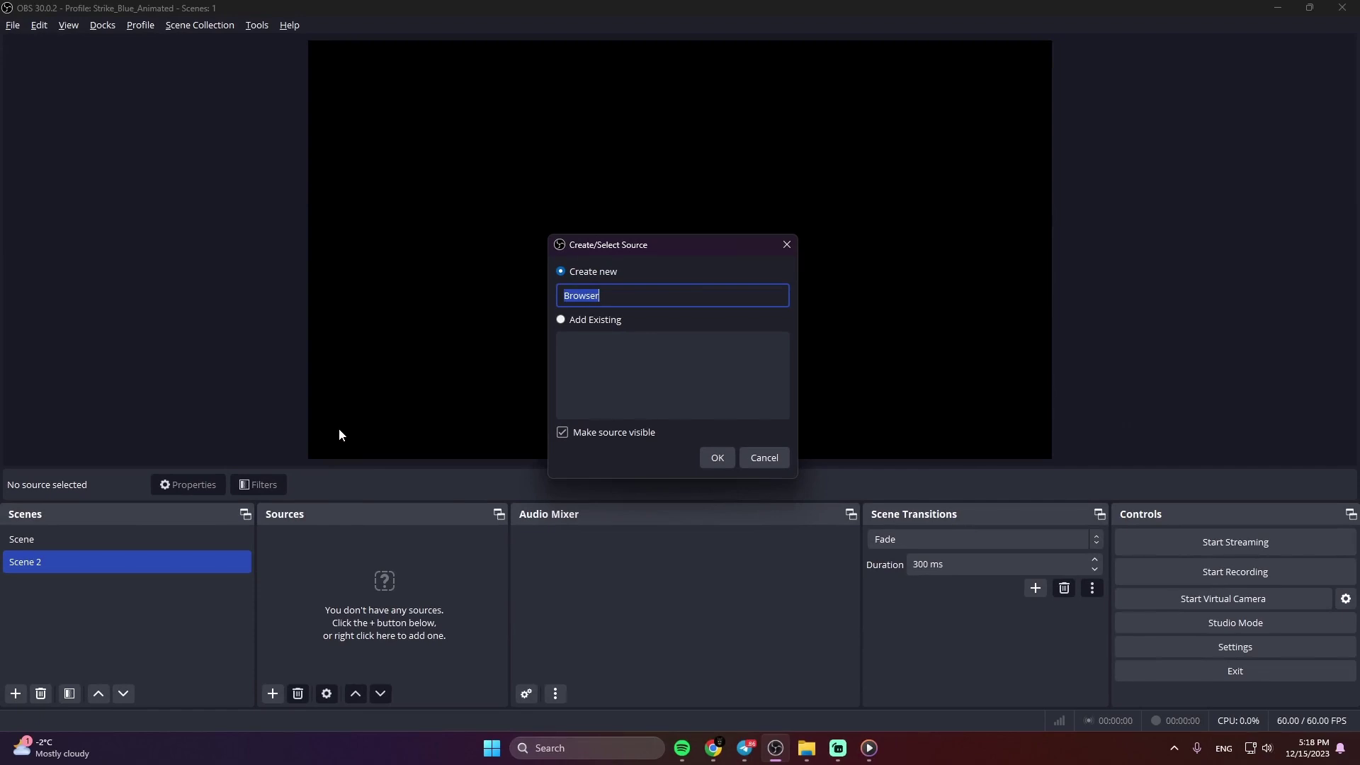
text(Your Widget)
click(720, 462)
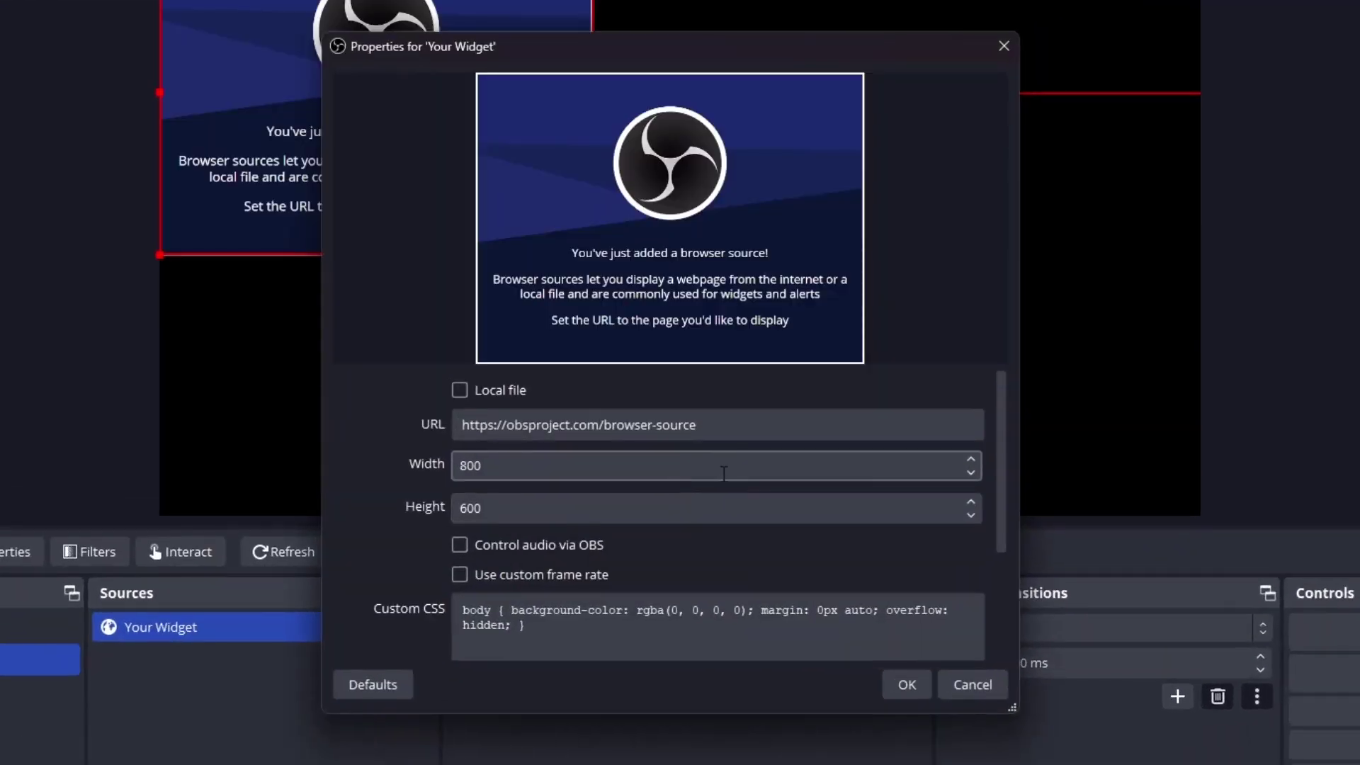
Set the browser source to 1920 × 1080 and paste the copied overlay URL
double_click(713, 464)
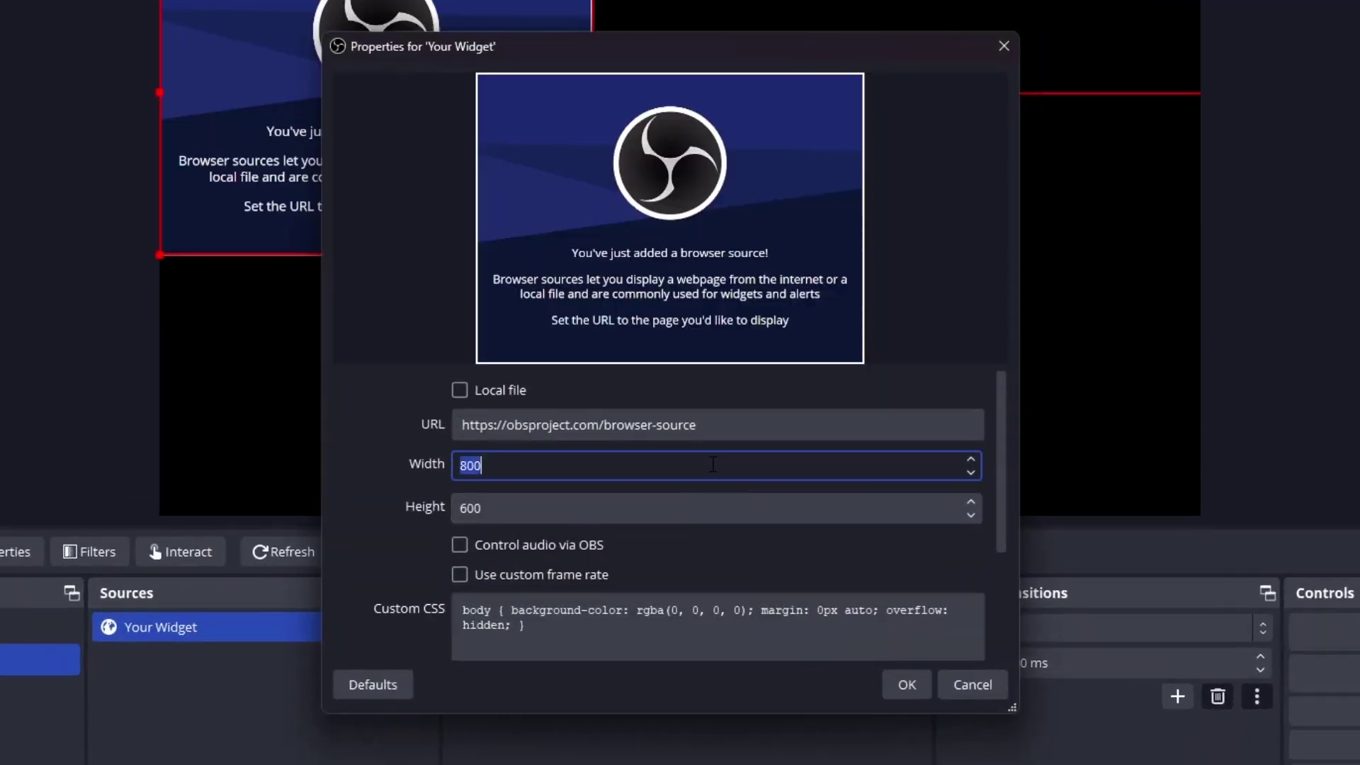
text(1920)
key(Tab)
text(10)
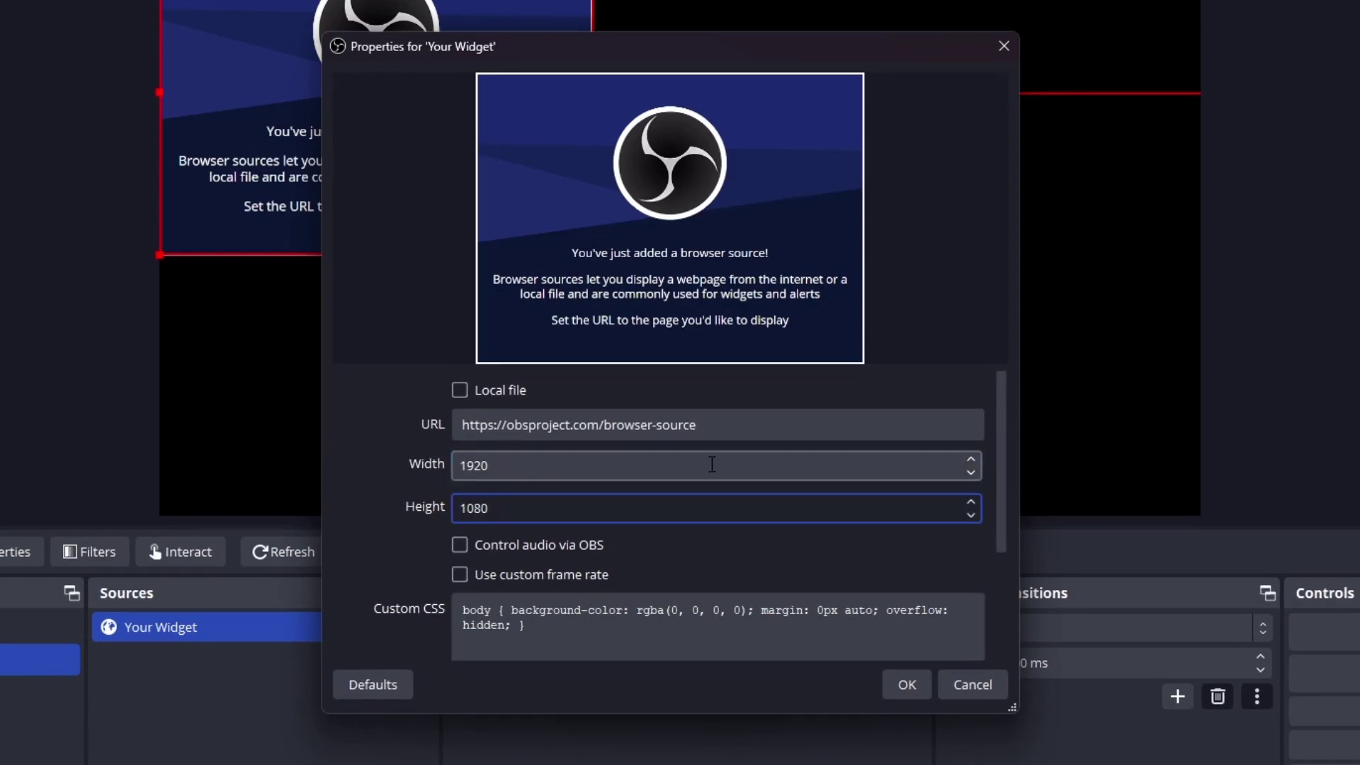
drag(697, 424, 461, 424)
key(ctrl+v)
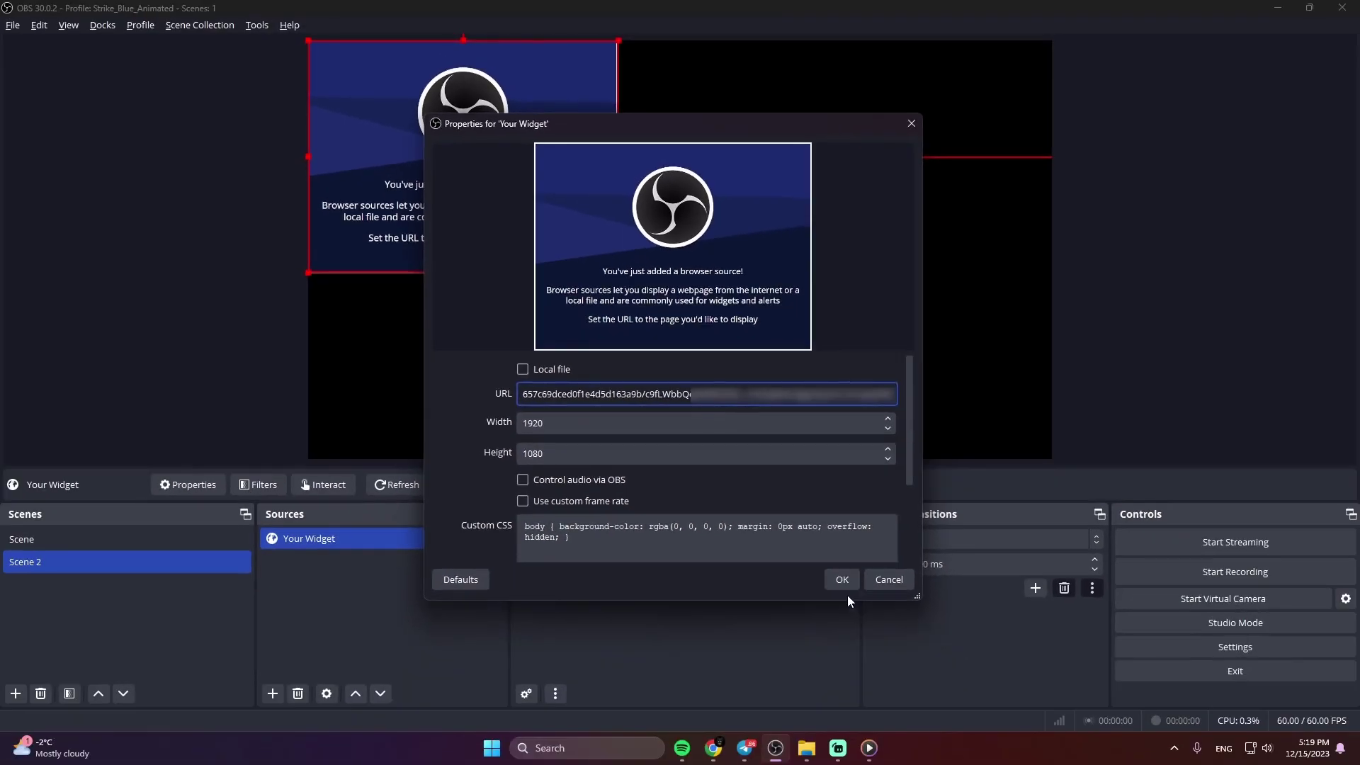
click(887, 660)
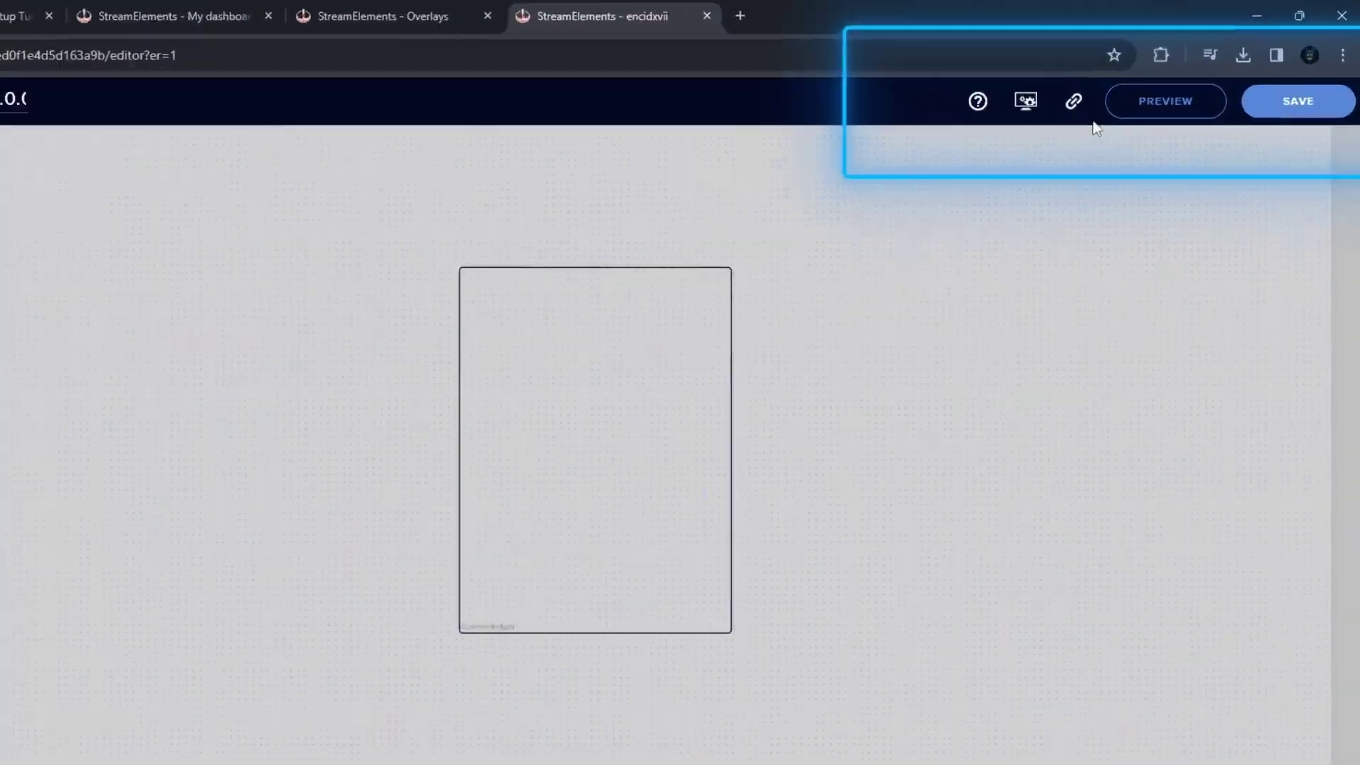
Copy the Retro Computer Event List overlay URL, then bring up Streamlabs Desktop
click(976, 141)
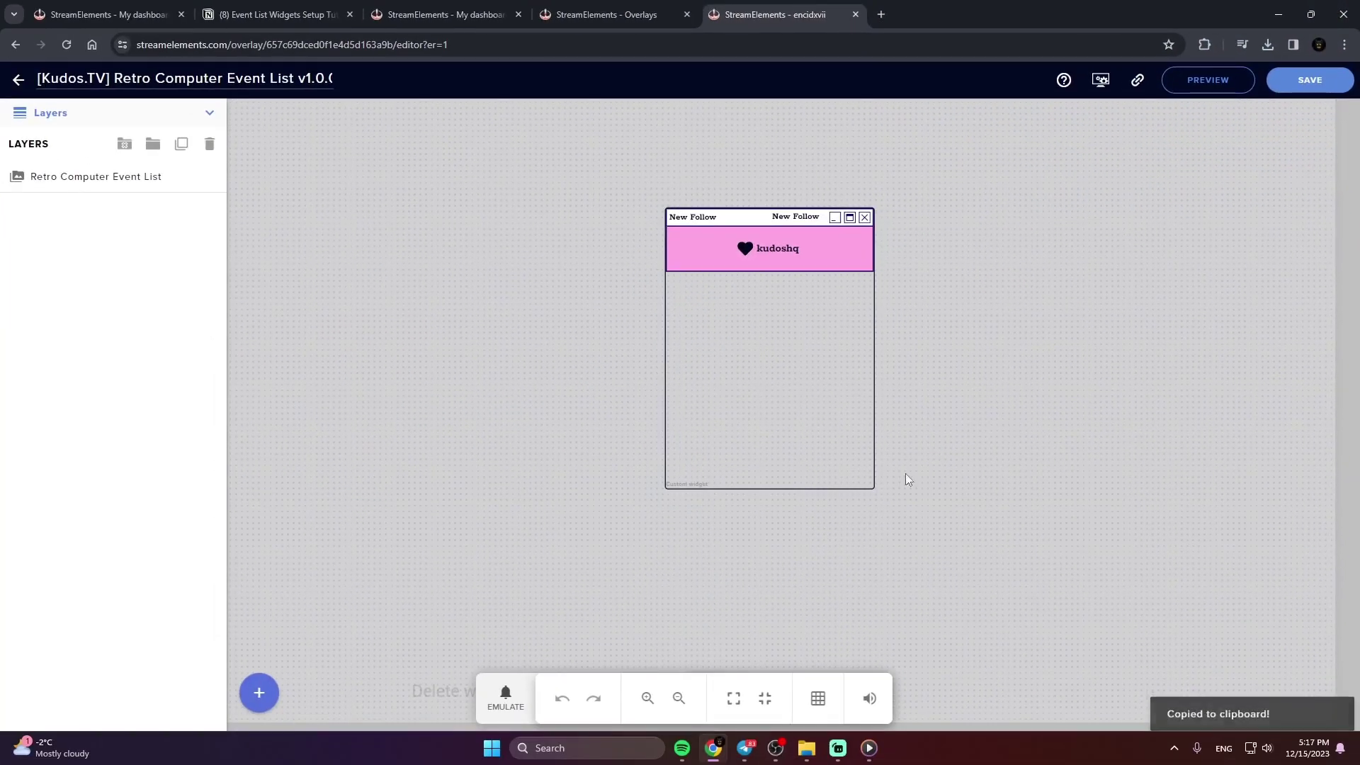
click(837, 757)
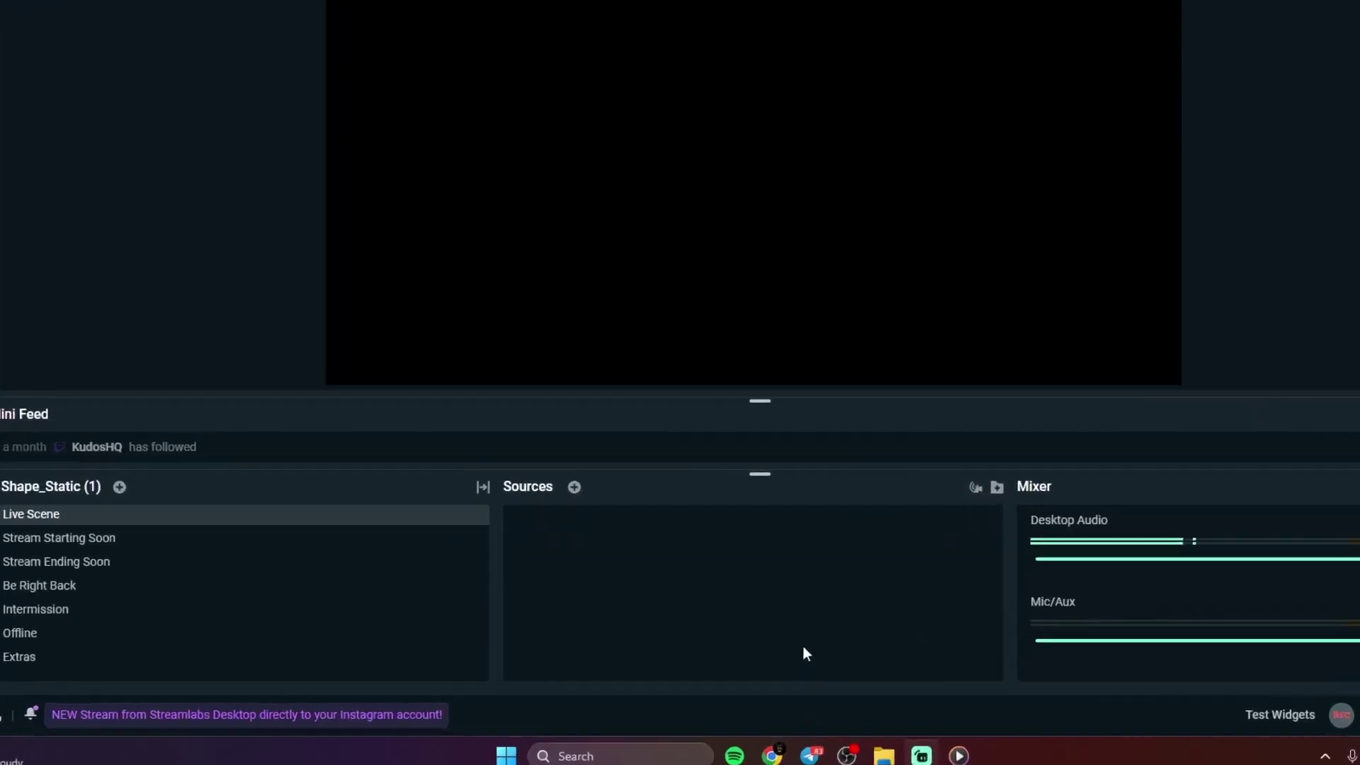
Add a Browser Source named 'Your Widget' to the Live Scene
click(600, 451)
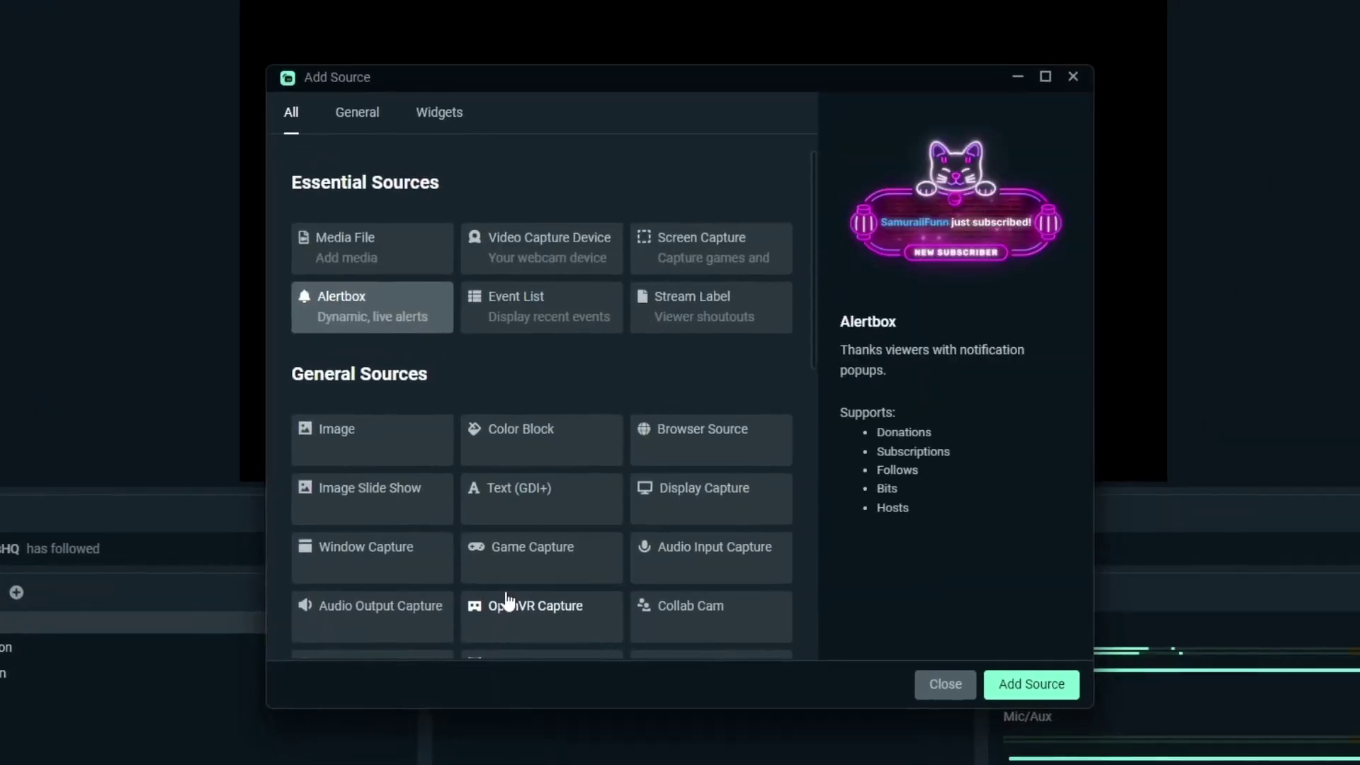
click(712, 444)
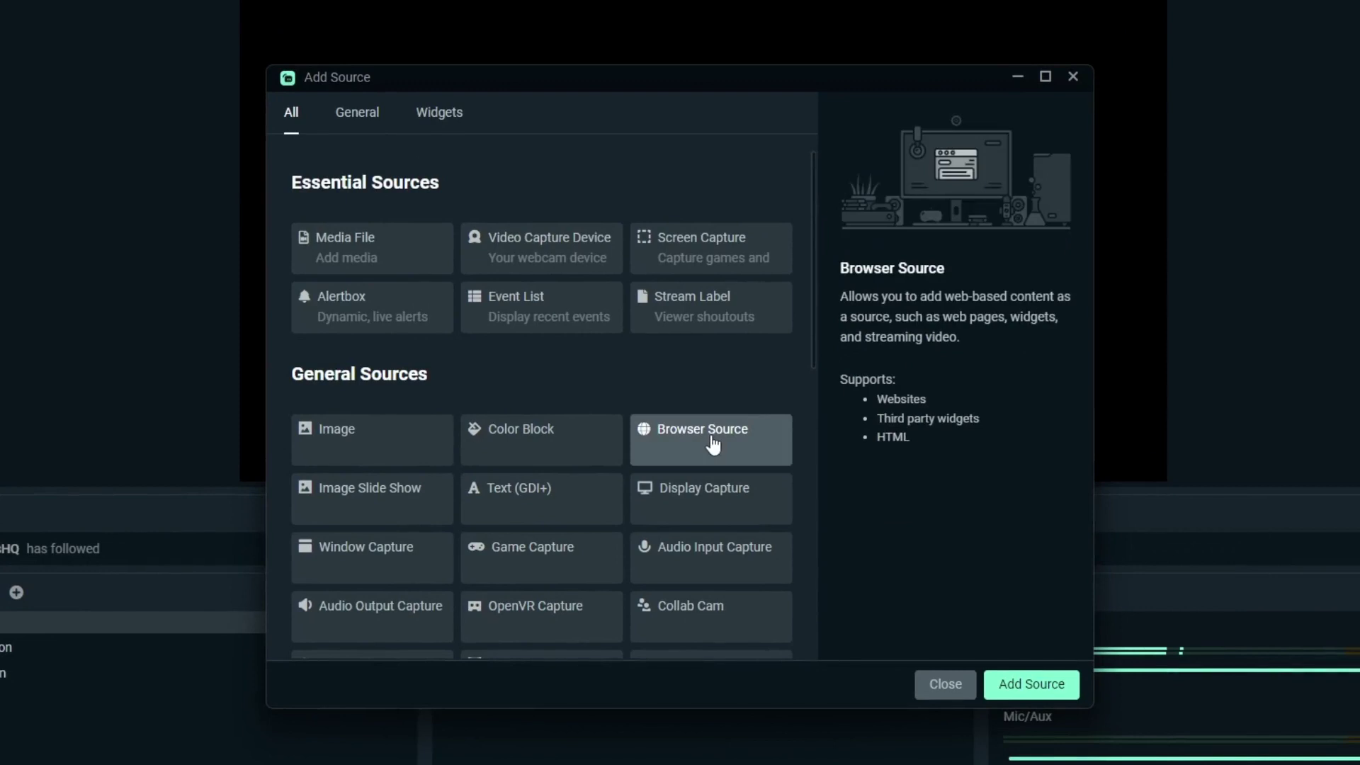
click(1005, 684)
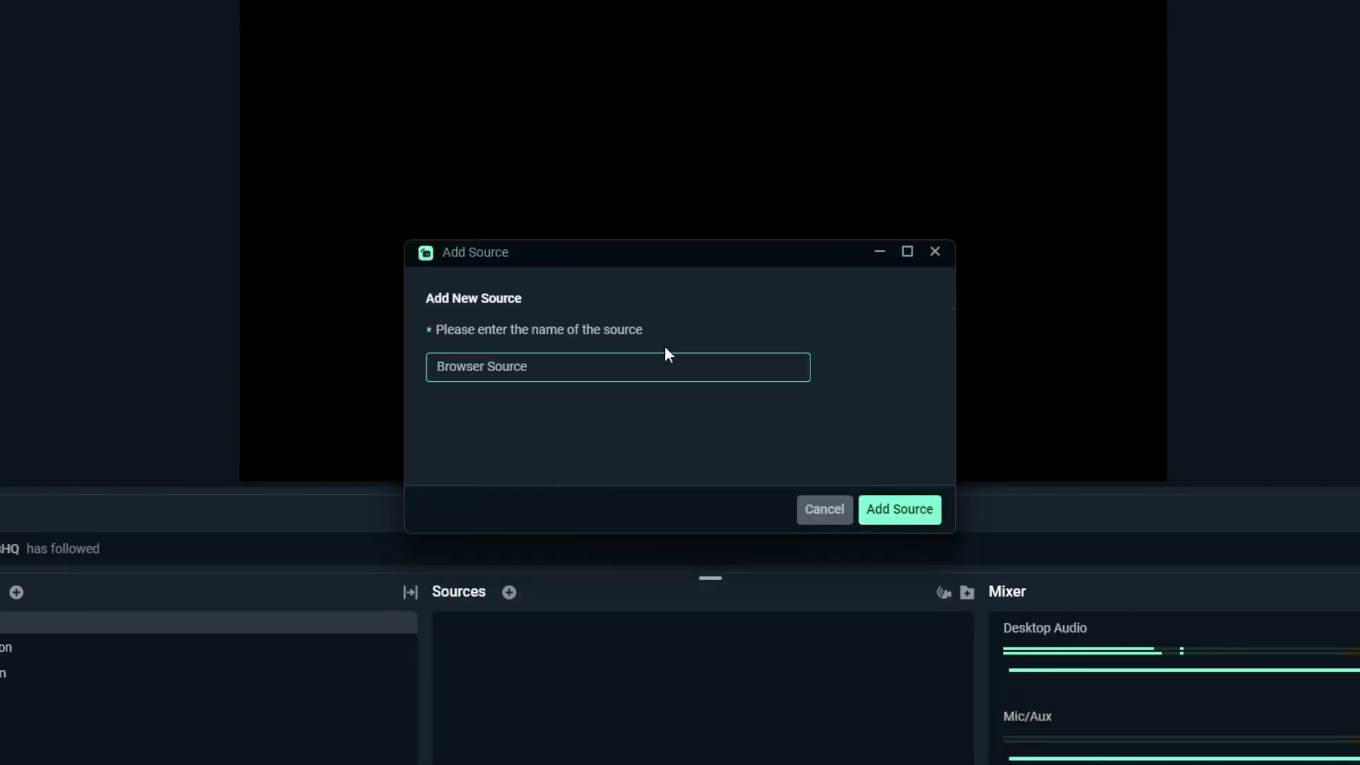
text(Y)
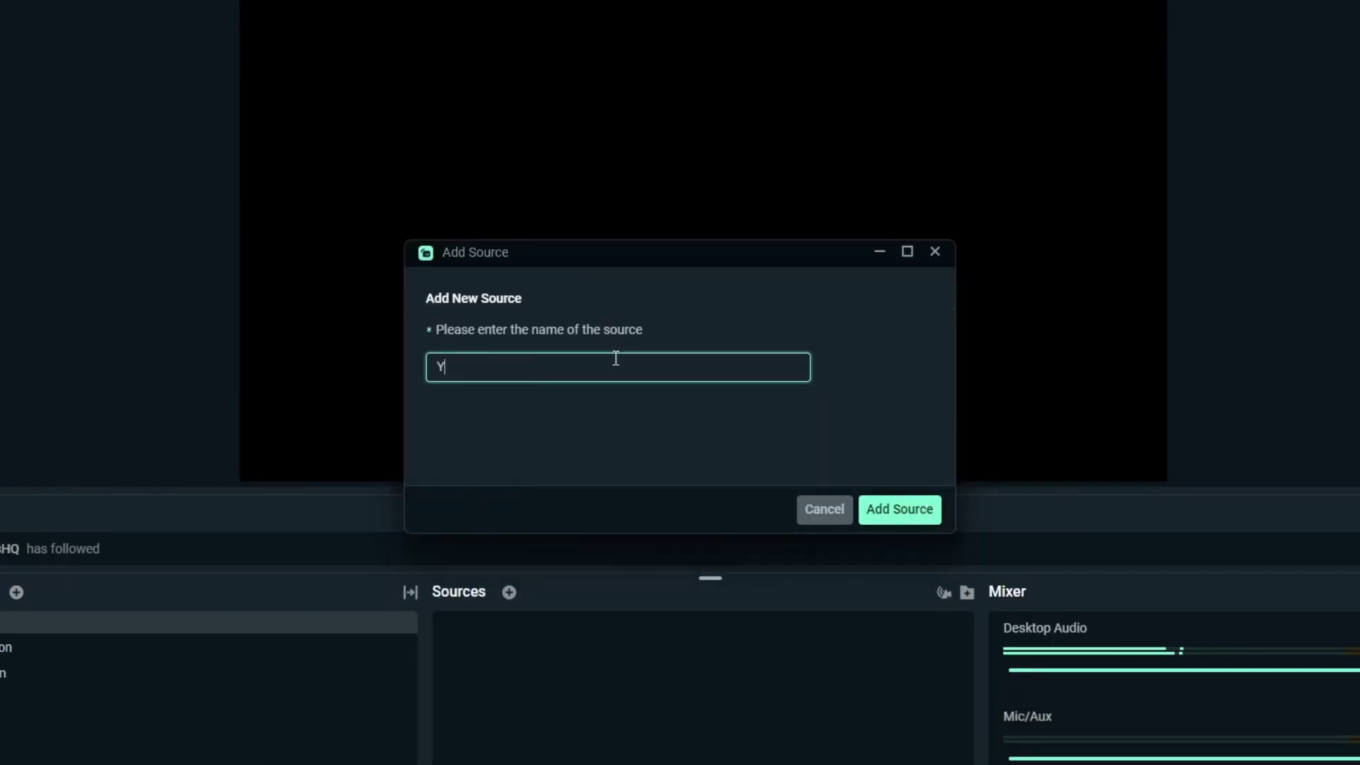
text(our Widget)
key(Return)
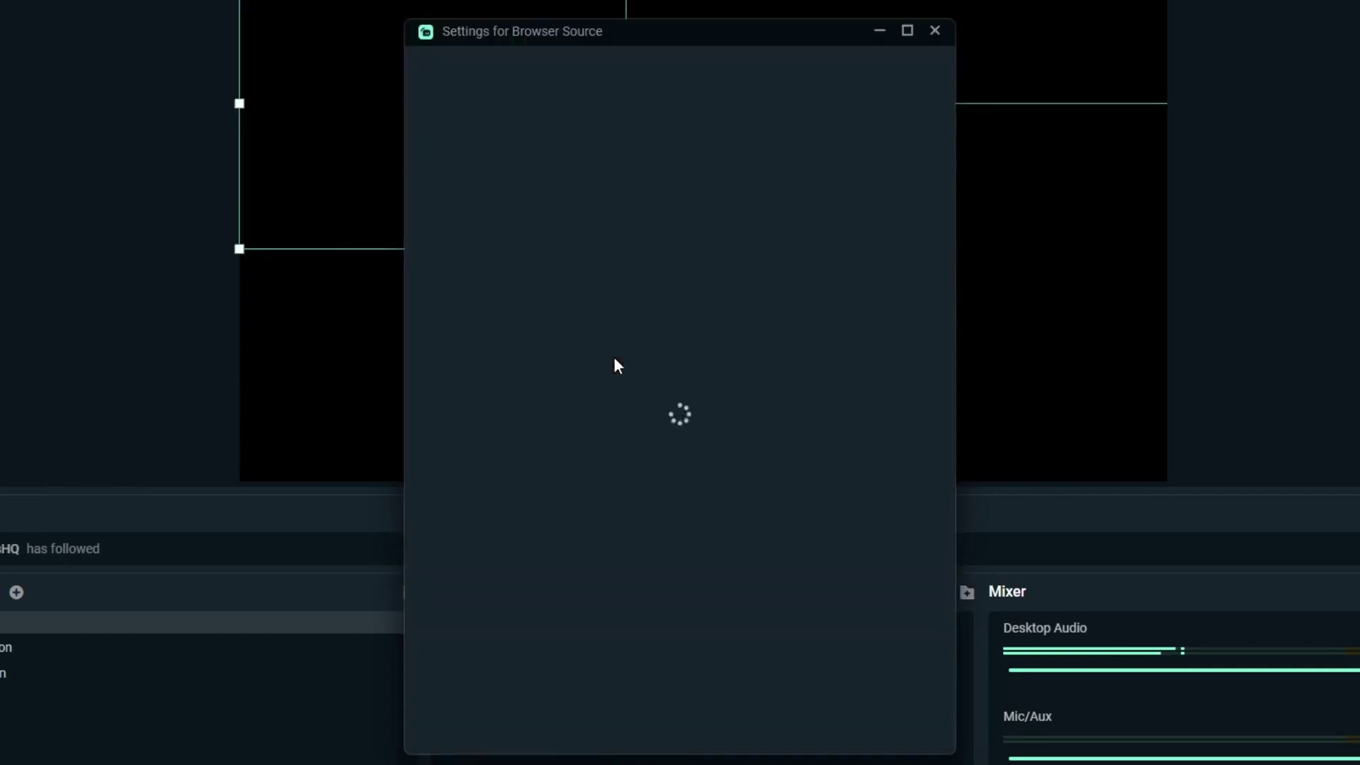
Size the browser source to 1920×1080 and replace its URL with the copied overlay link
double_click(615, 359)
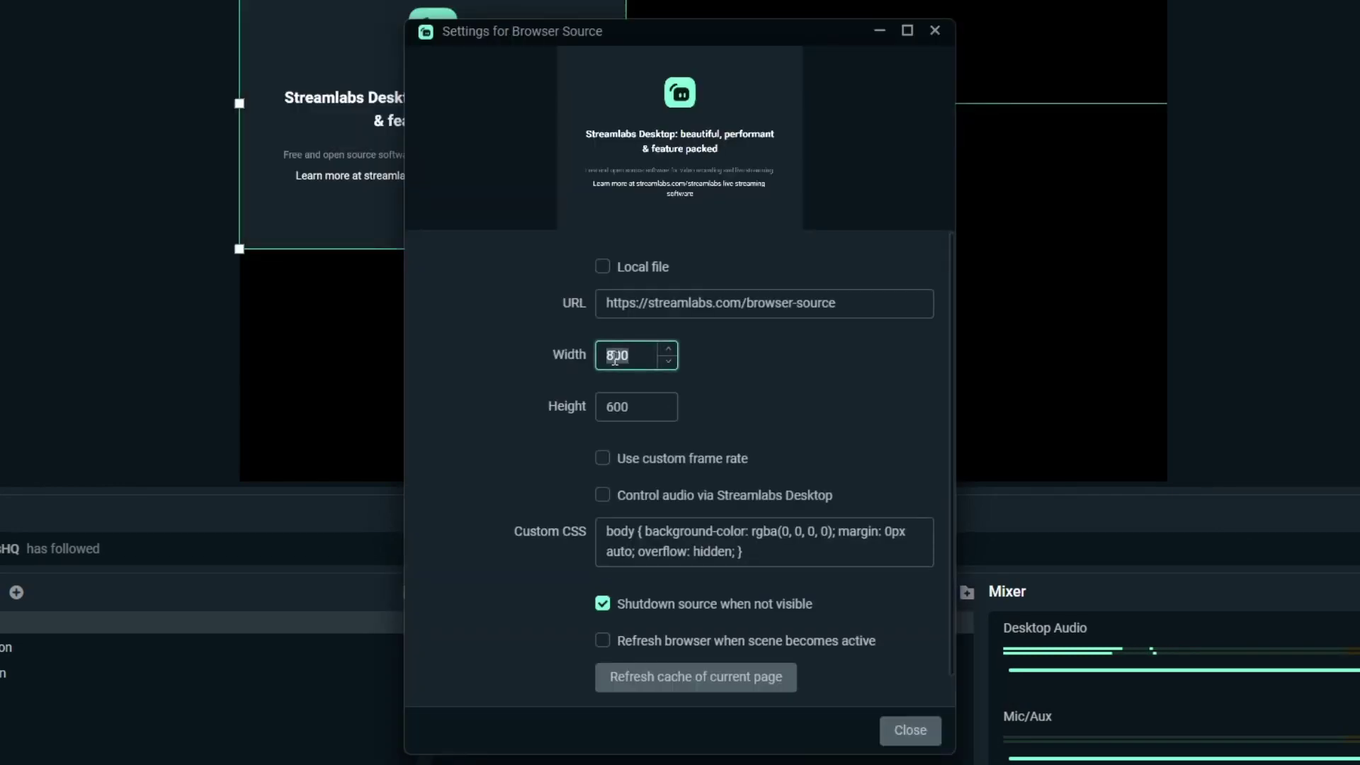
text(1920)
key(Tab)
text(108)
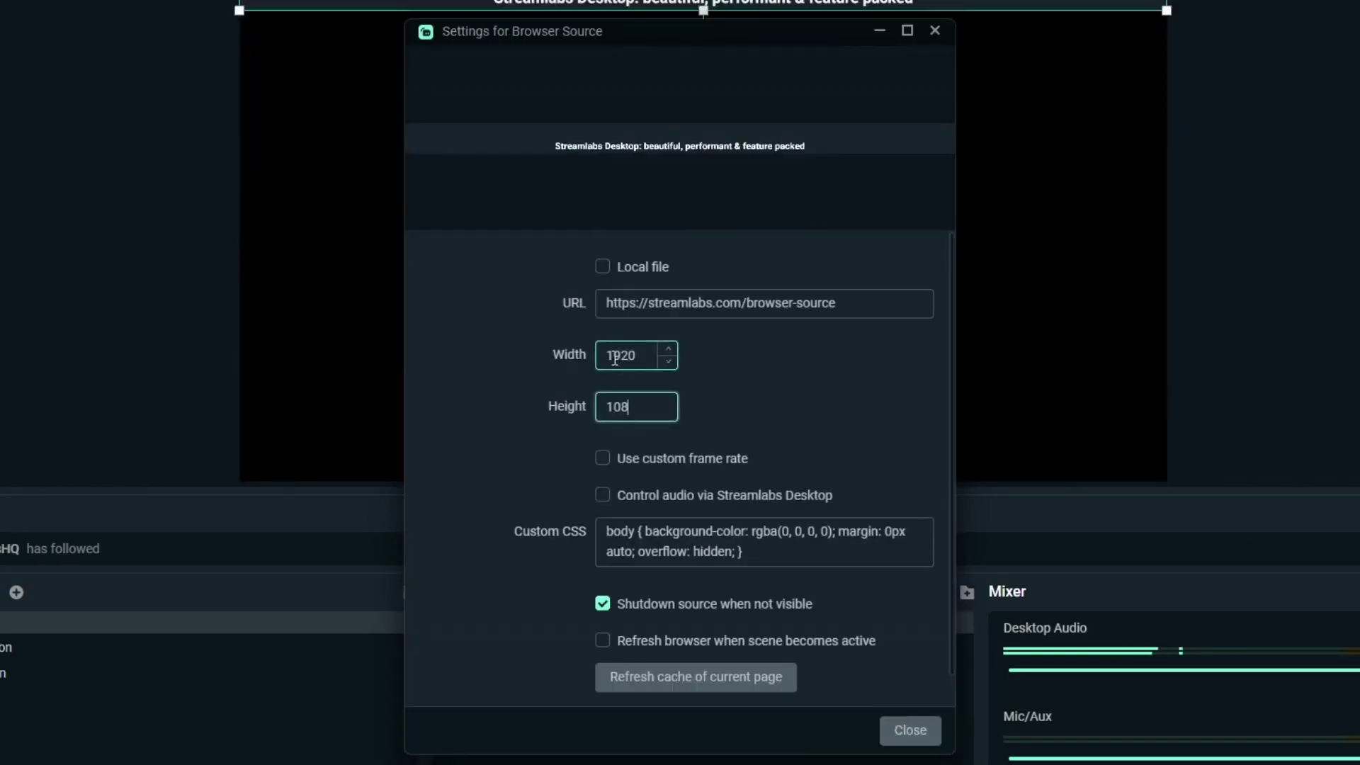
text(0)
click(682, 285)
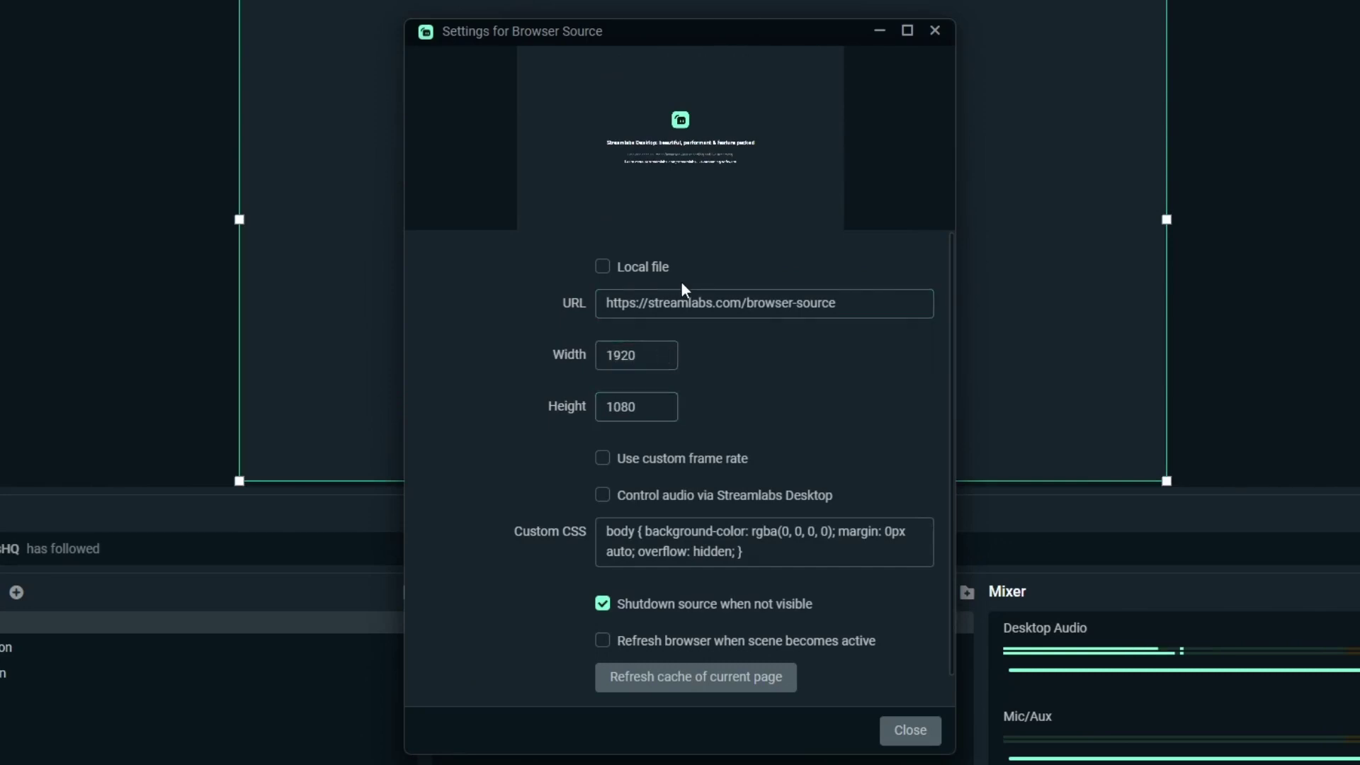
click(695, 301)
key(ctrl+a)
key(ctrl+v)
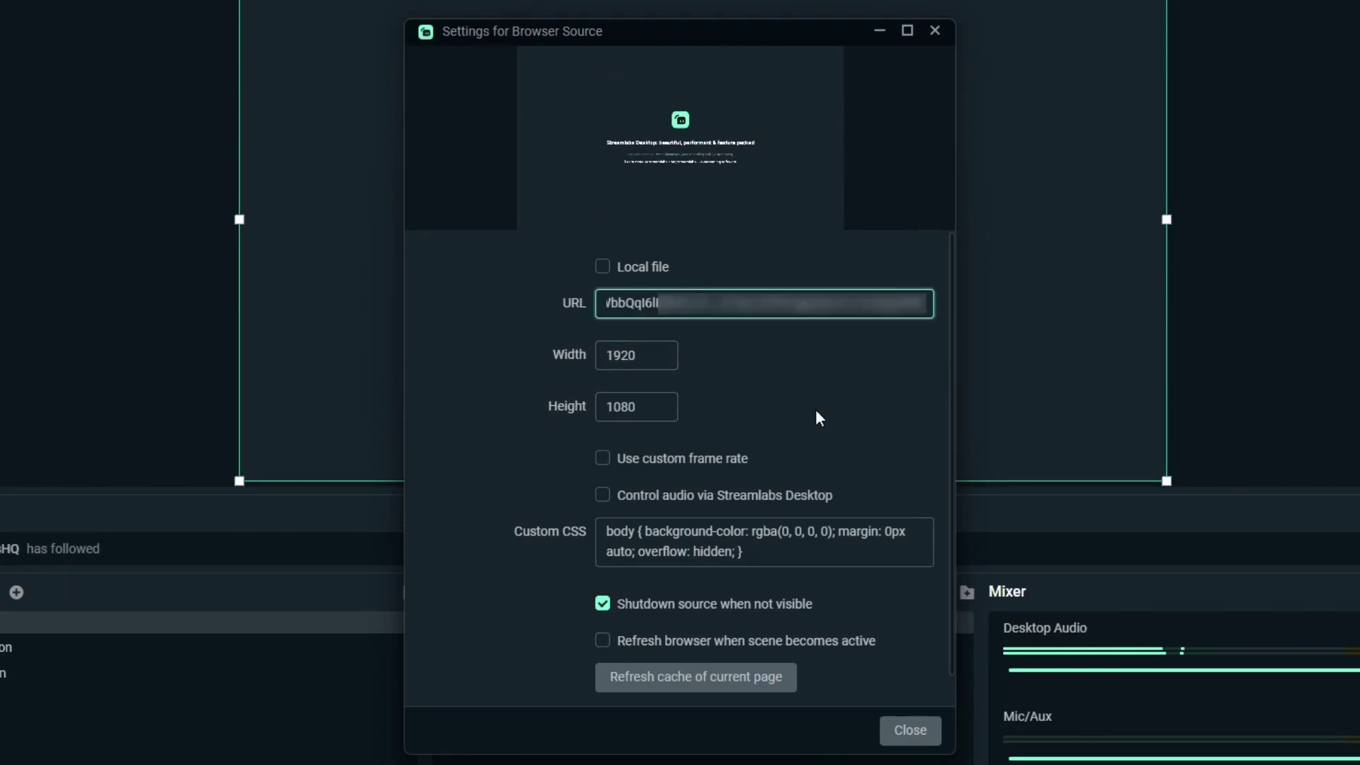
click(908, 731)
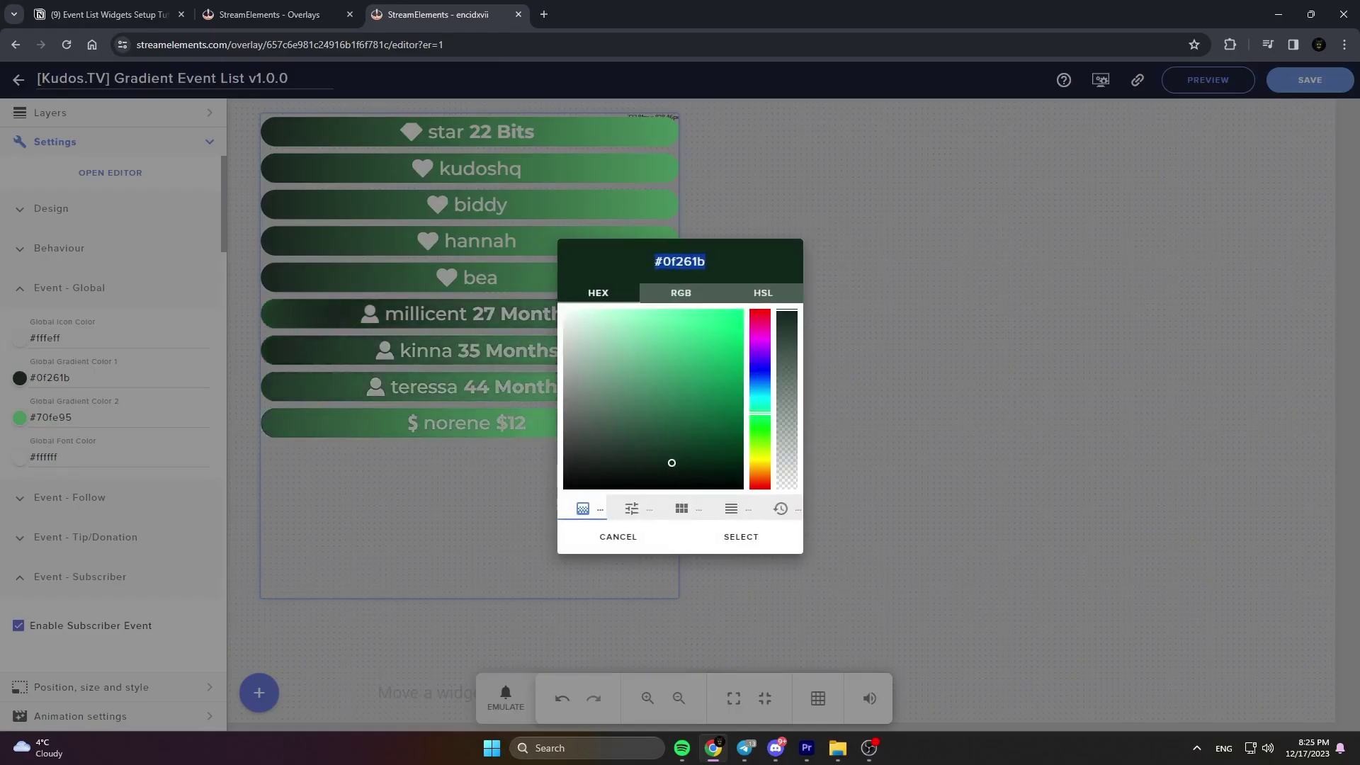
Set Global Gradient Color 1 to dark #260f18 and Color 2 to red #fe7070
click(755, 481)
click(742, 537)
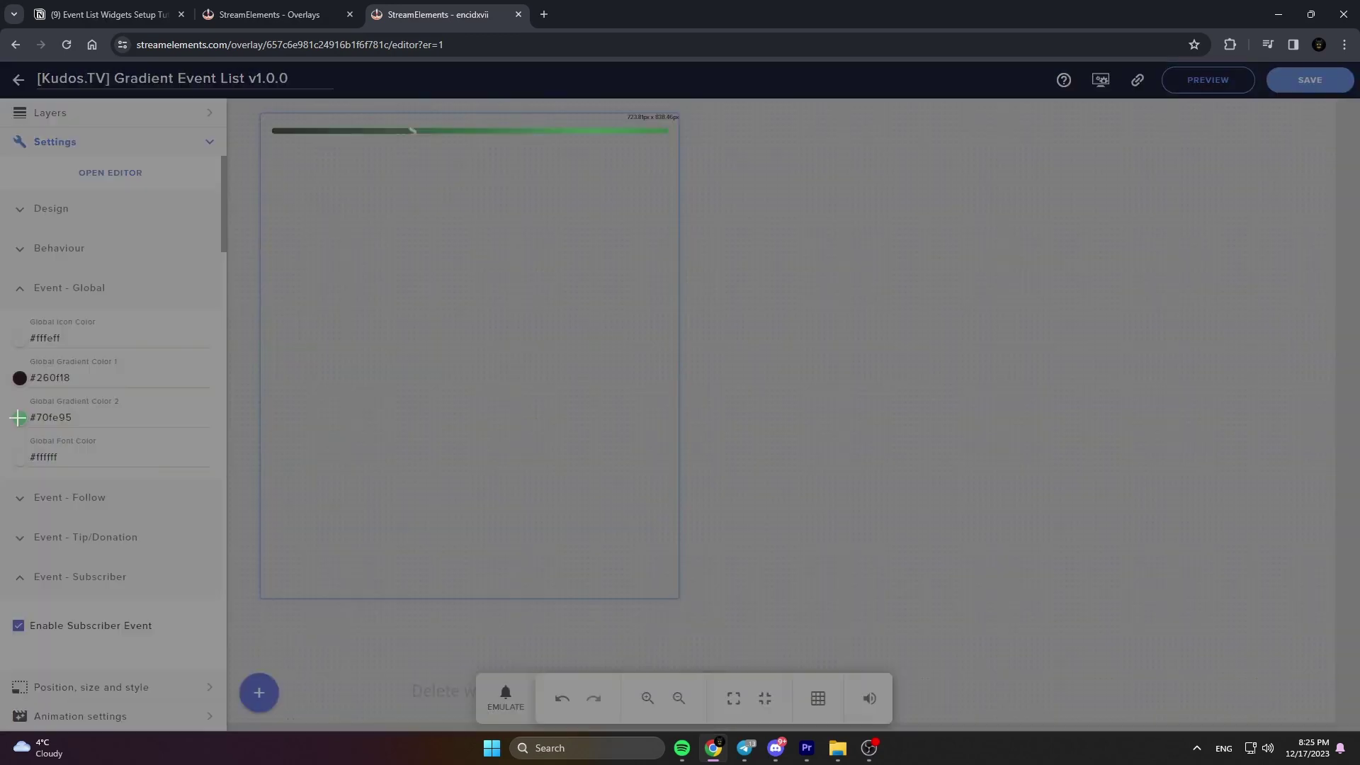
click(19, 418)
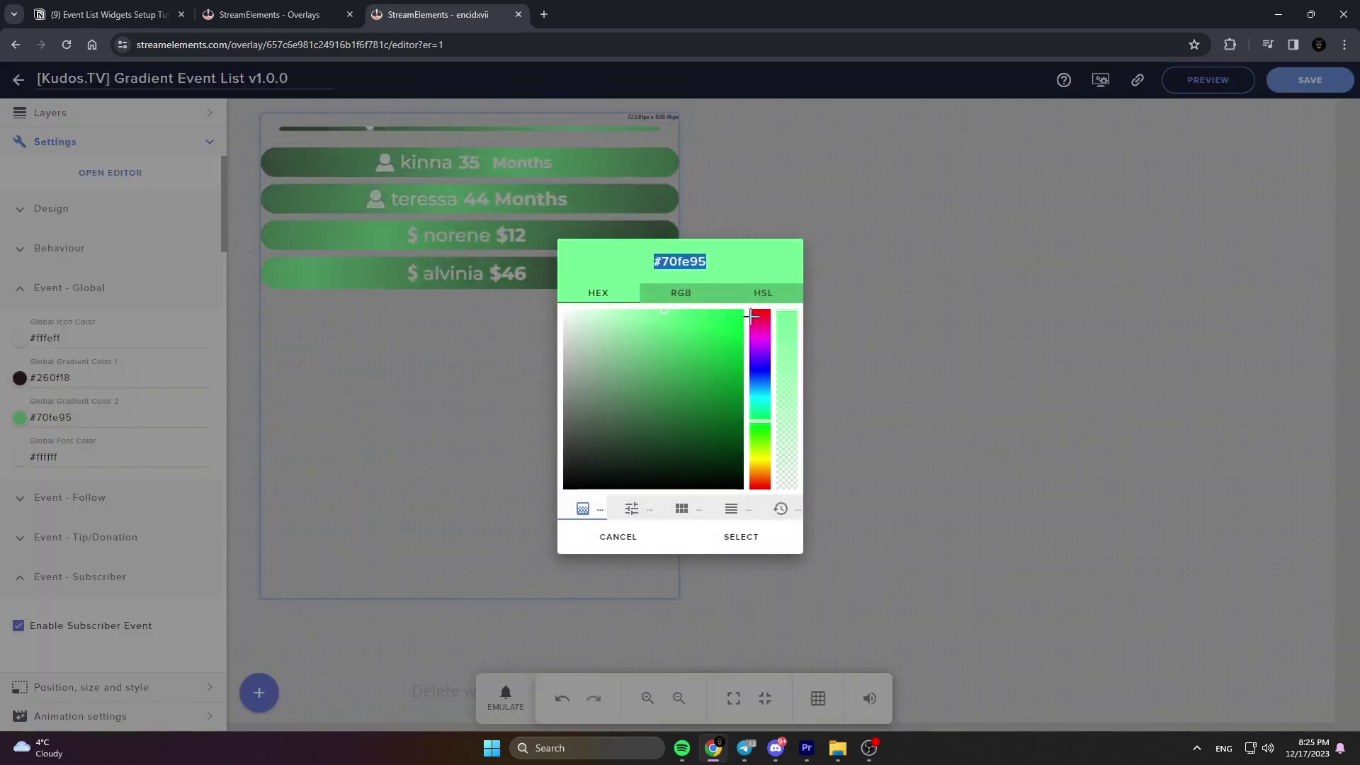
drag(760, 446, 776, 314)
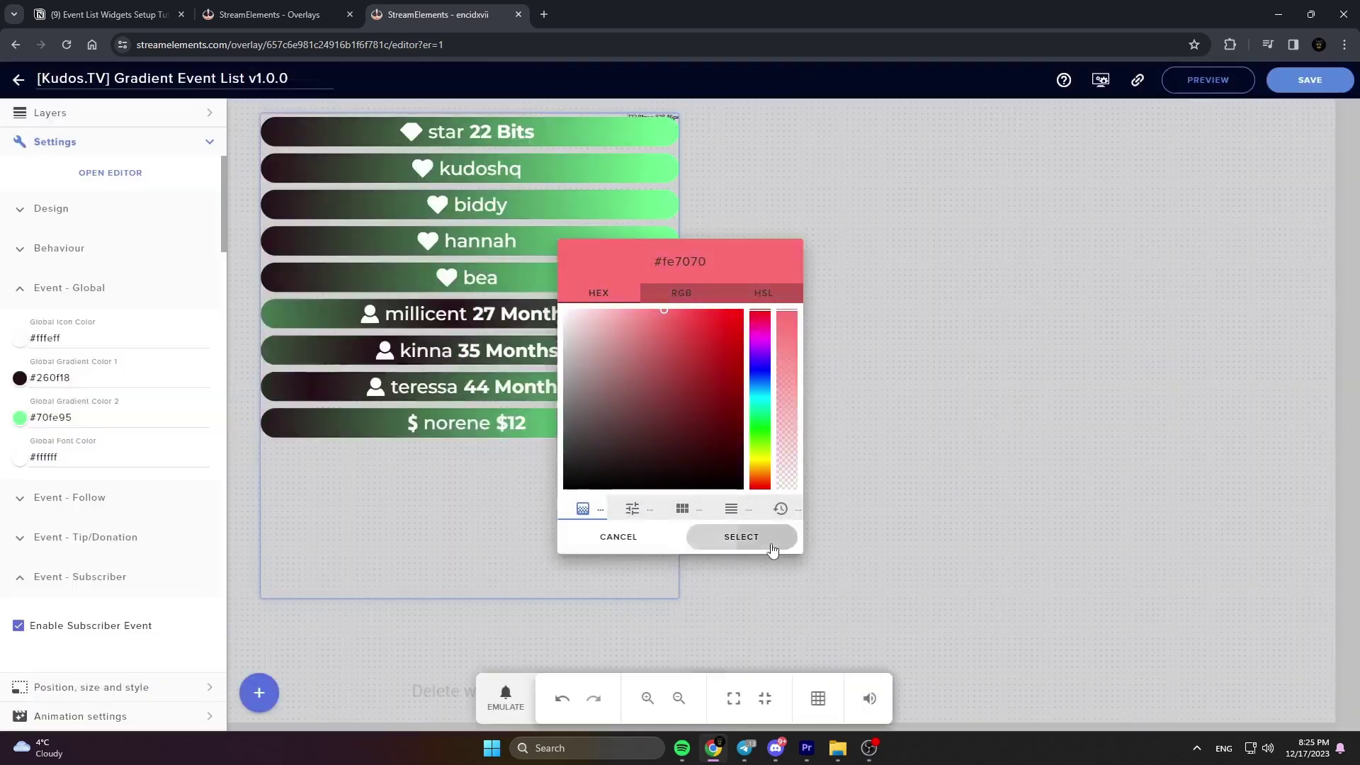
click(741, 536)
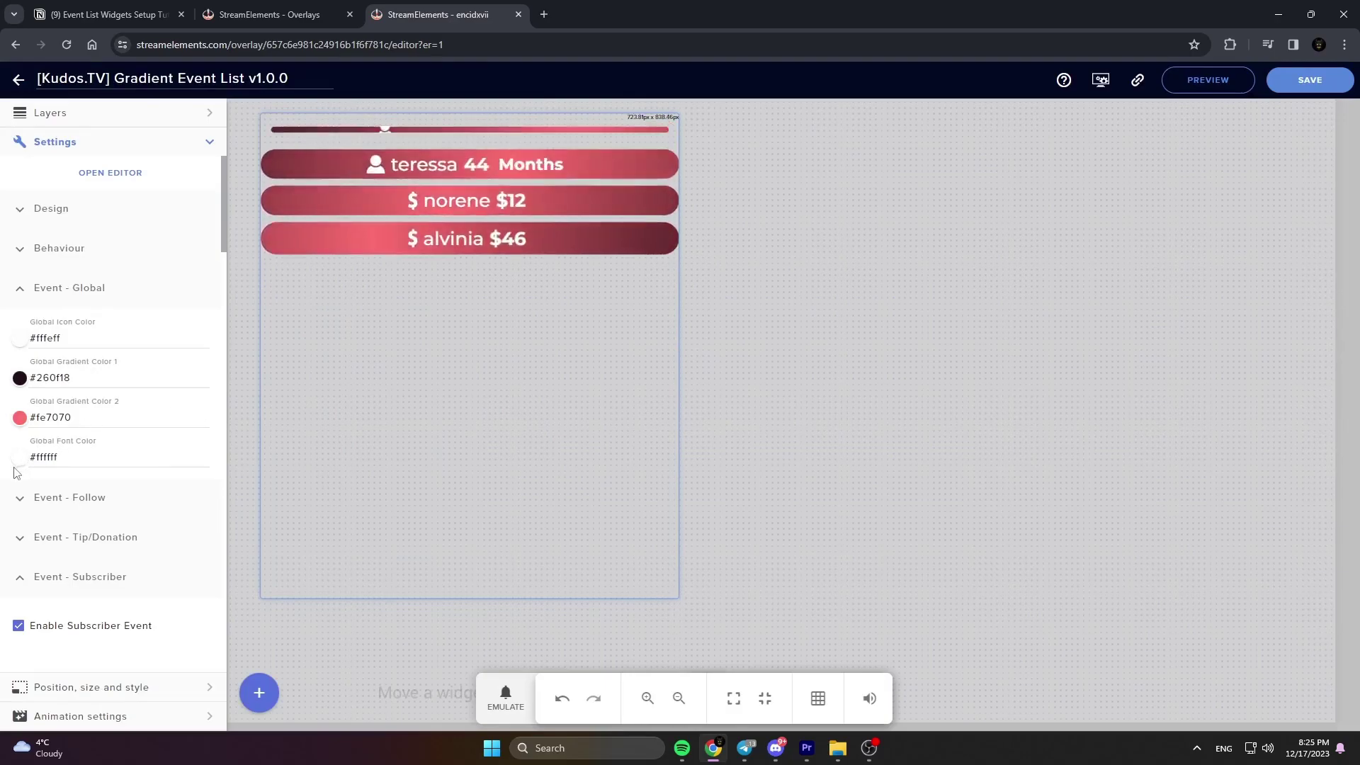